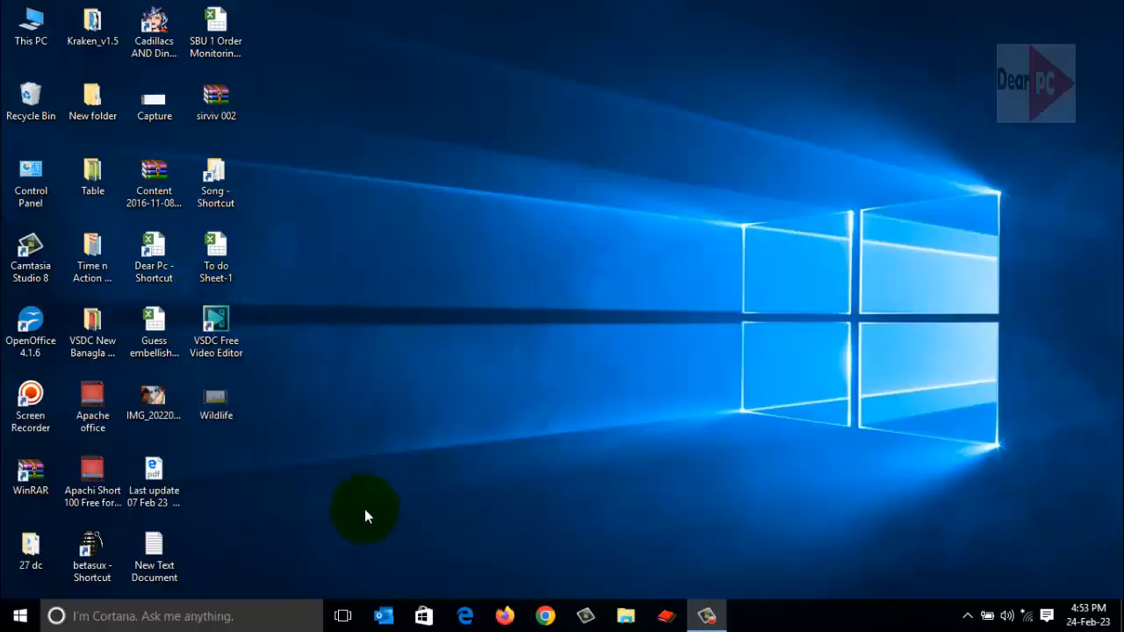
Create Project 1 in VSDC Free Video Editor at HD 1280x720 and 29.970 fps, and add the desktop's Wildlife video to its scene
{"action": "double_click", "coordinate": [211, 349]}
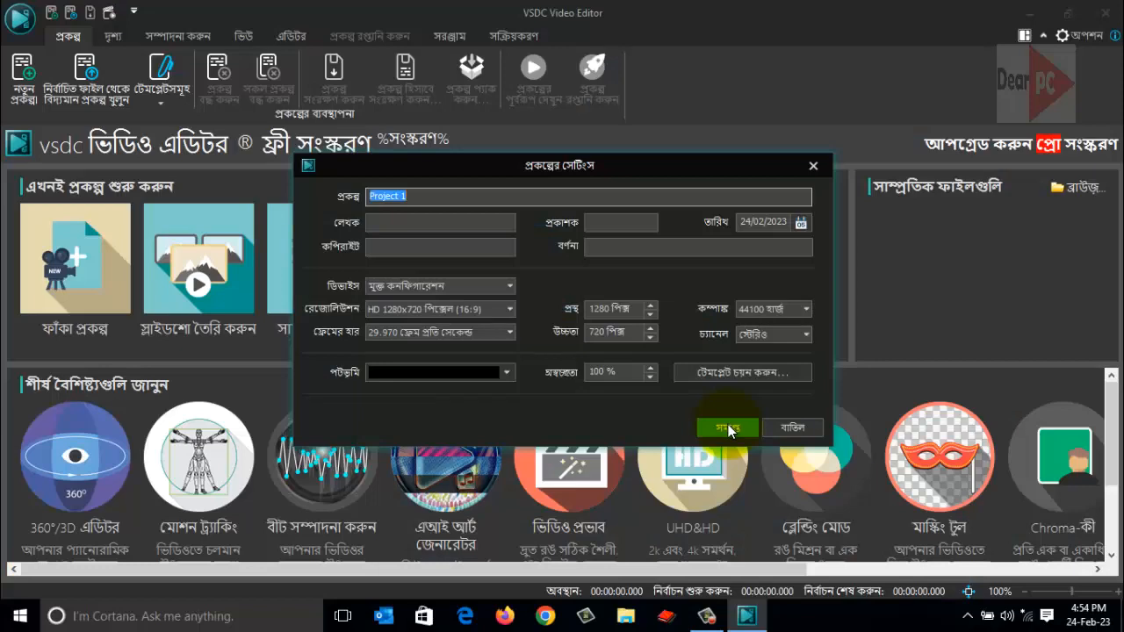
{"action": "left_click", "coordinate": [728, 427]}
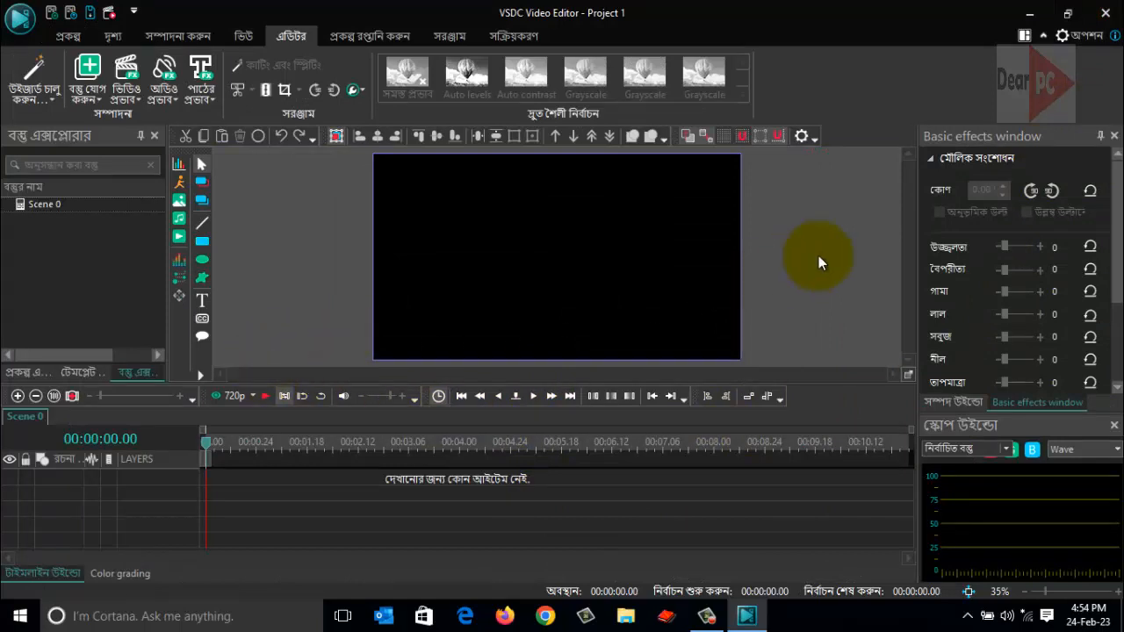
{"action": "left_click", "coordinate": [1029, 13]}
{"action": "left_click_drag", "start_coordinate": [226, 398], "coordinate": [911, 404]}
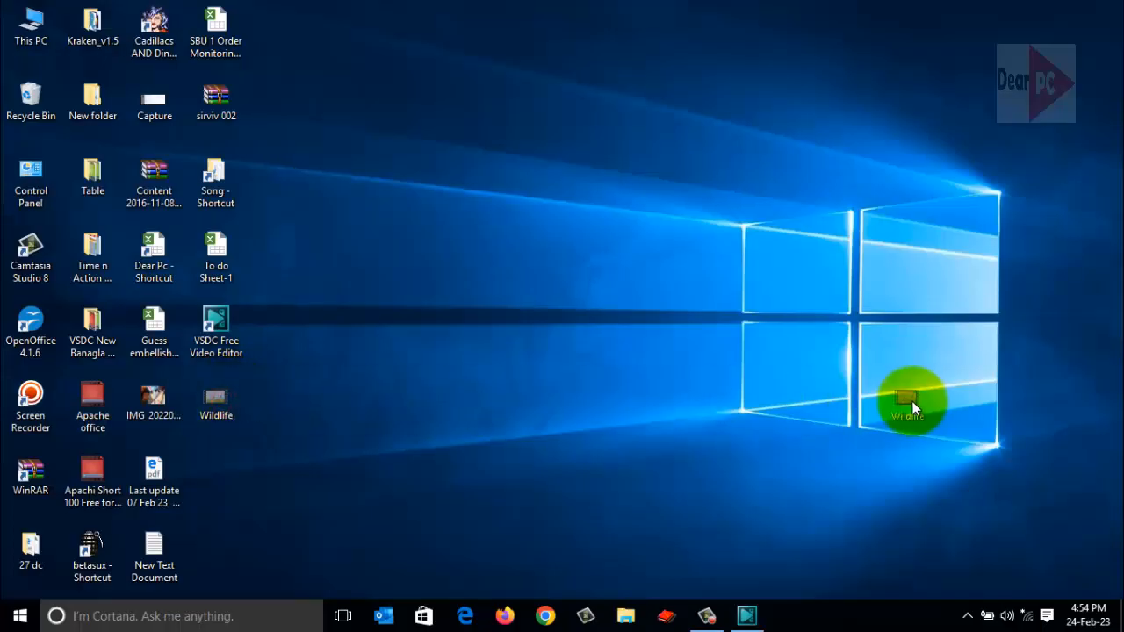
{"action": "left_click_drag", "start_coordinate": [704, 530], "coordinate": [538, 268]}
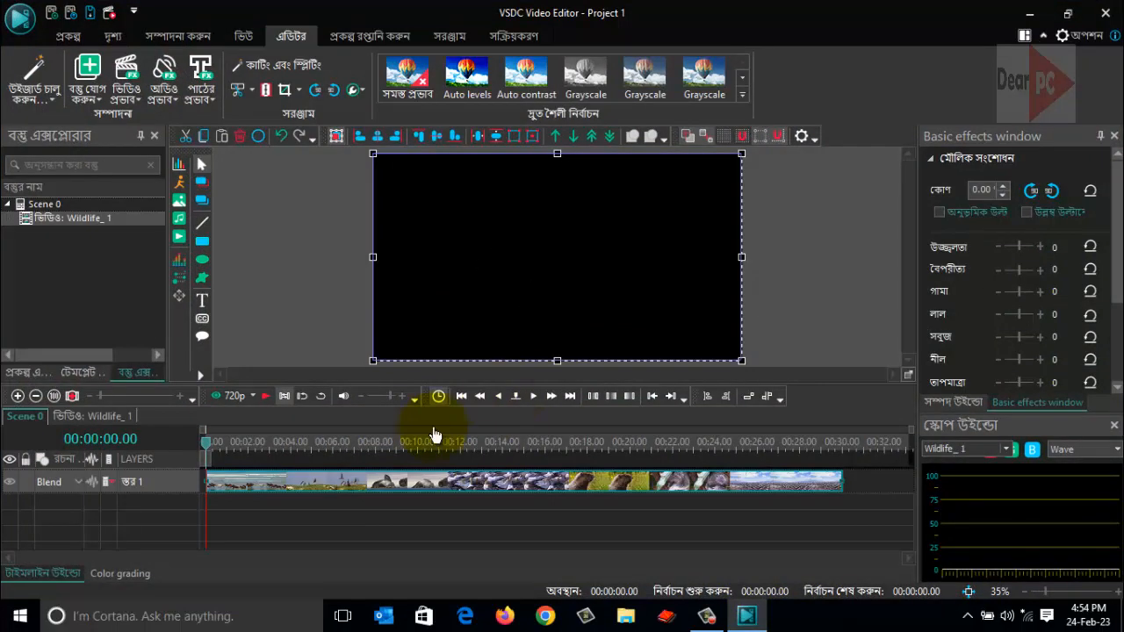
Play the clip up to 00:00:01.15 and crop it to an area of about 332x296 pixels around the white horse
{"action": "left_click", "coordinate": [266, 396]}
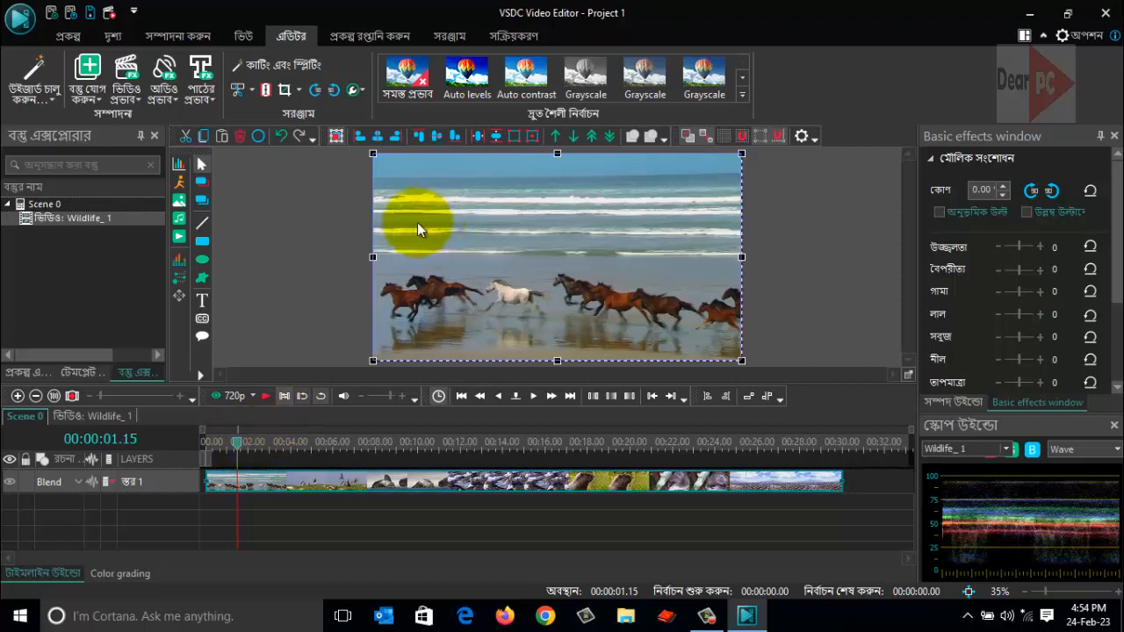
{"action": "left_click", "coordinate": [285, 91]}
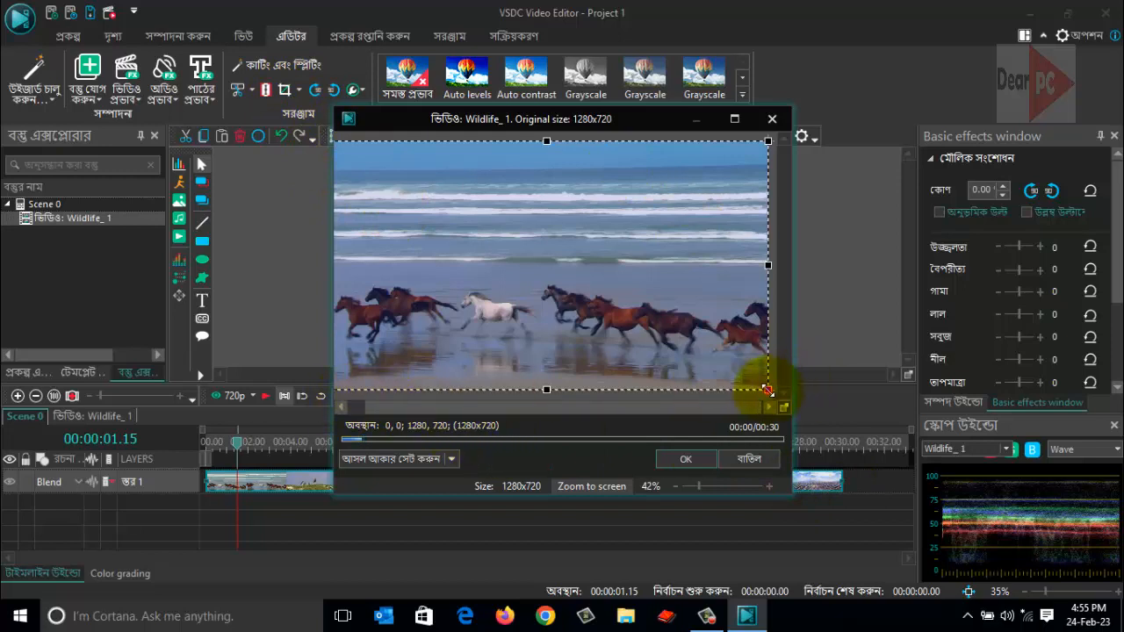
{"action": "left_click_drag", "start_coordinate": [766, 387], "coordinate": [465, 243]}
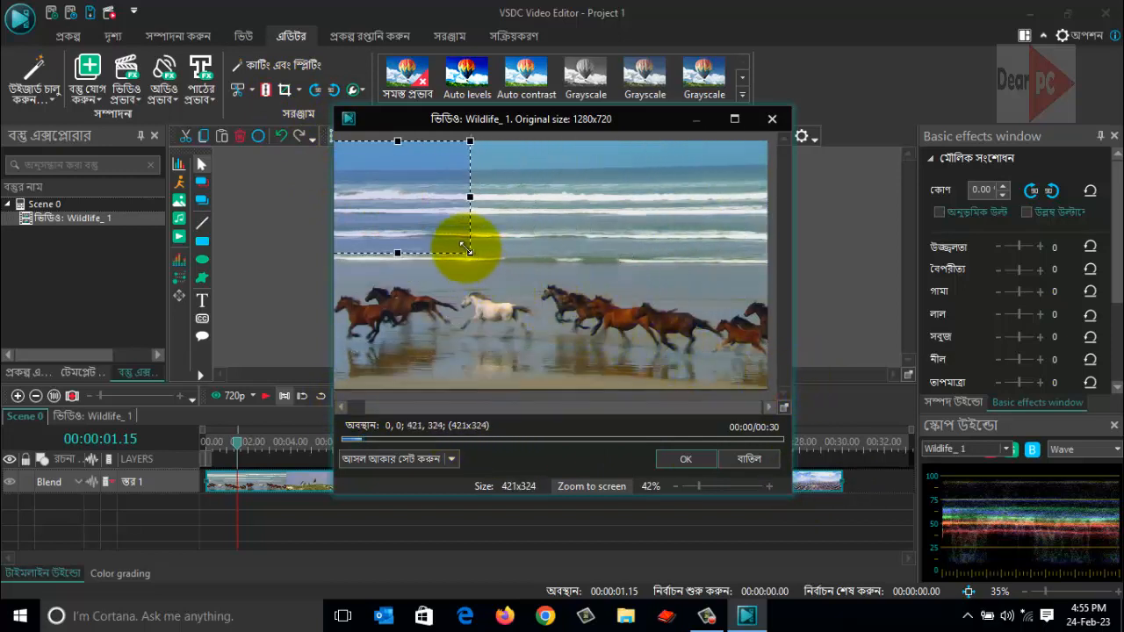
{"action": "left_click_drag", "start_coordinate": [413, 175], "coordinate": [517, 285]}
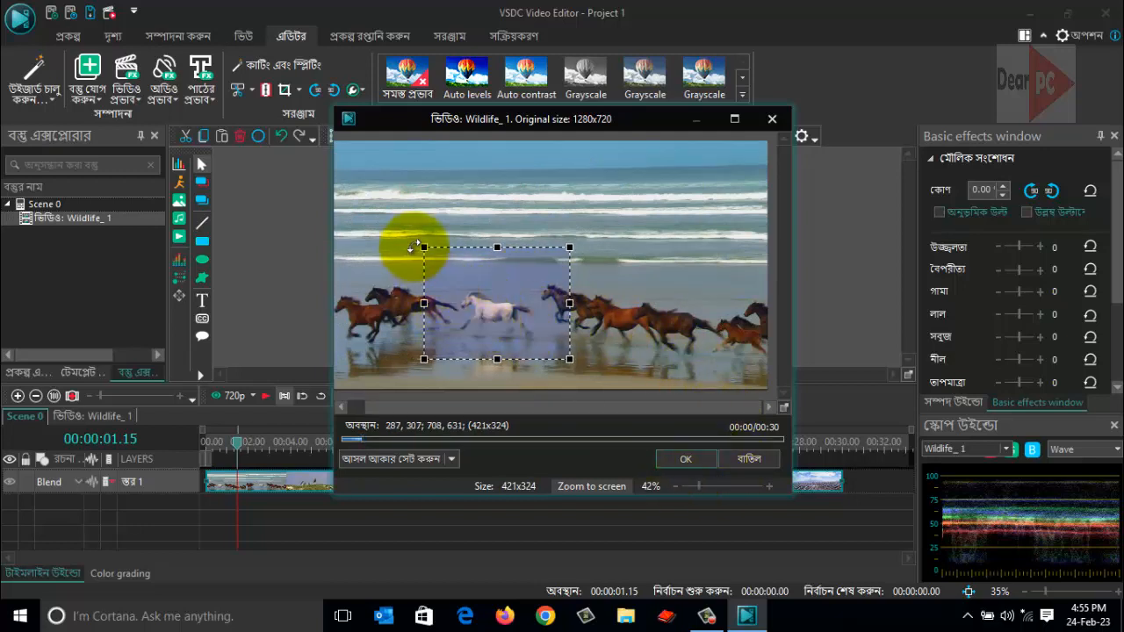
{"action": "left_click_drag", "start_coordinate": [425, 248], "coordinate": [457, 258]}
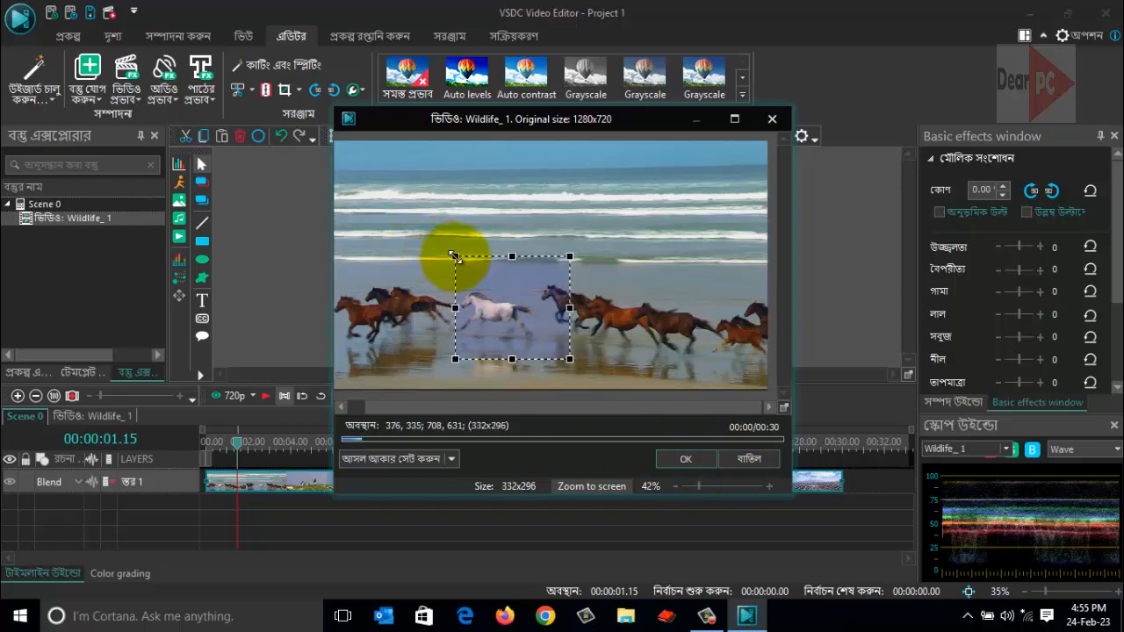
{"action": "left_click_drag", "start_coordinate": [552, 308], "coordinate": [525, 304]}
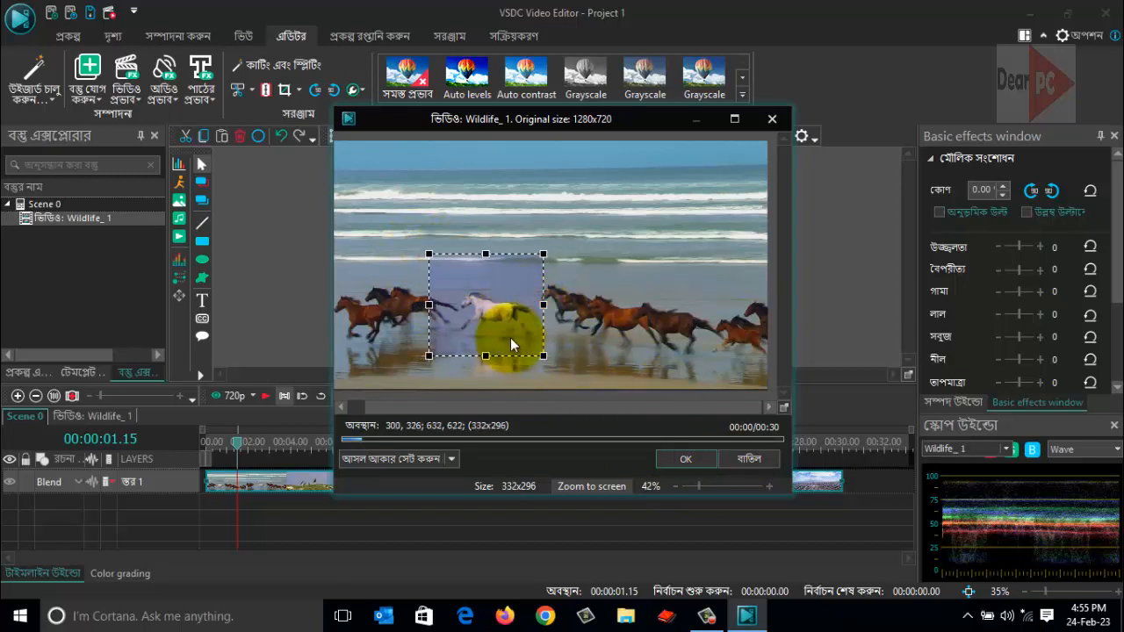
{"action": "left_click", "coordinate": [694, 462]}
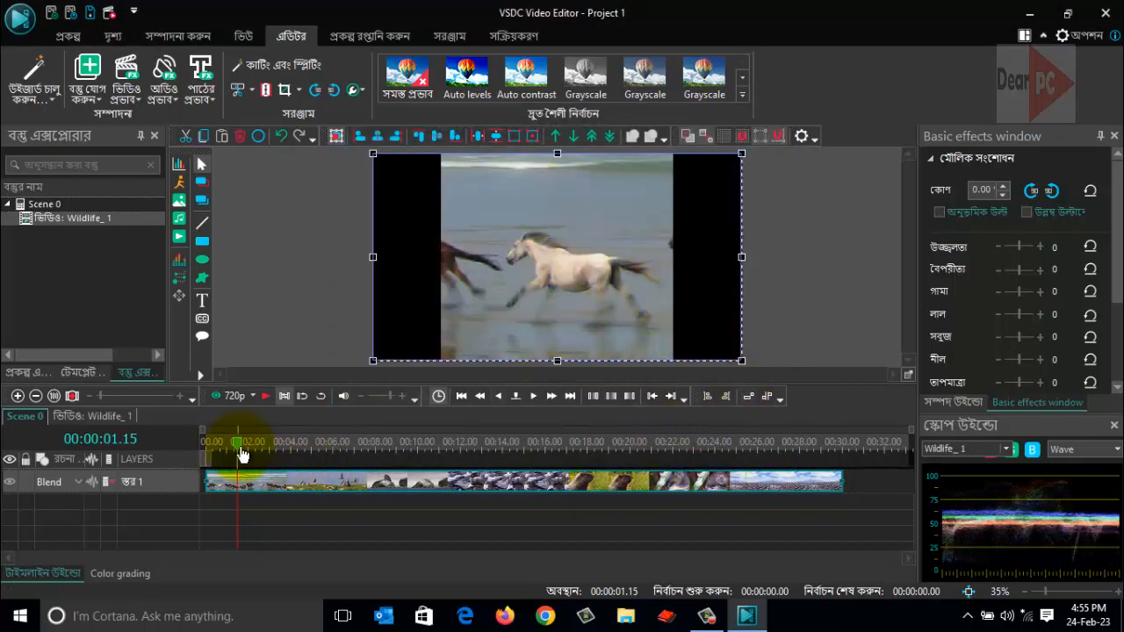
Preview the cropped Wildlife clip from the start of the timeline
{"action": "left_click_drag", "start_coordinate": [242, 454], "coordinate": [205, 442]}
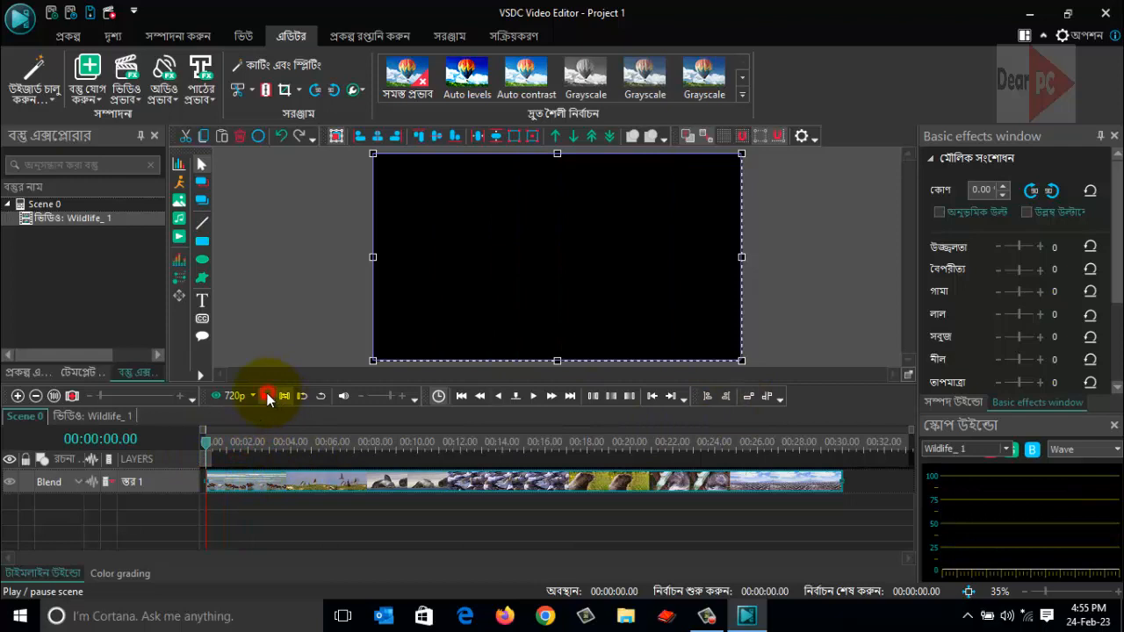
{"action": "left_click", "coordinate": [267, 397]}
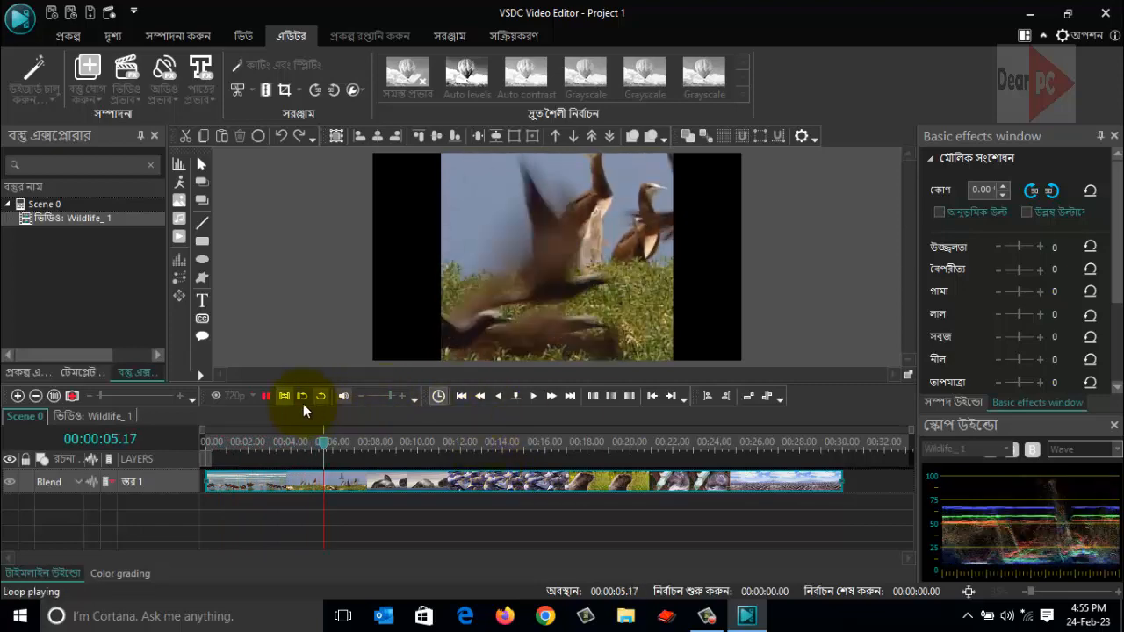
{"action": "left_click", "coordinate": [266, 396]}
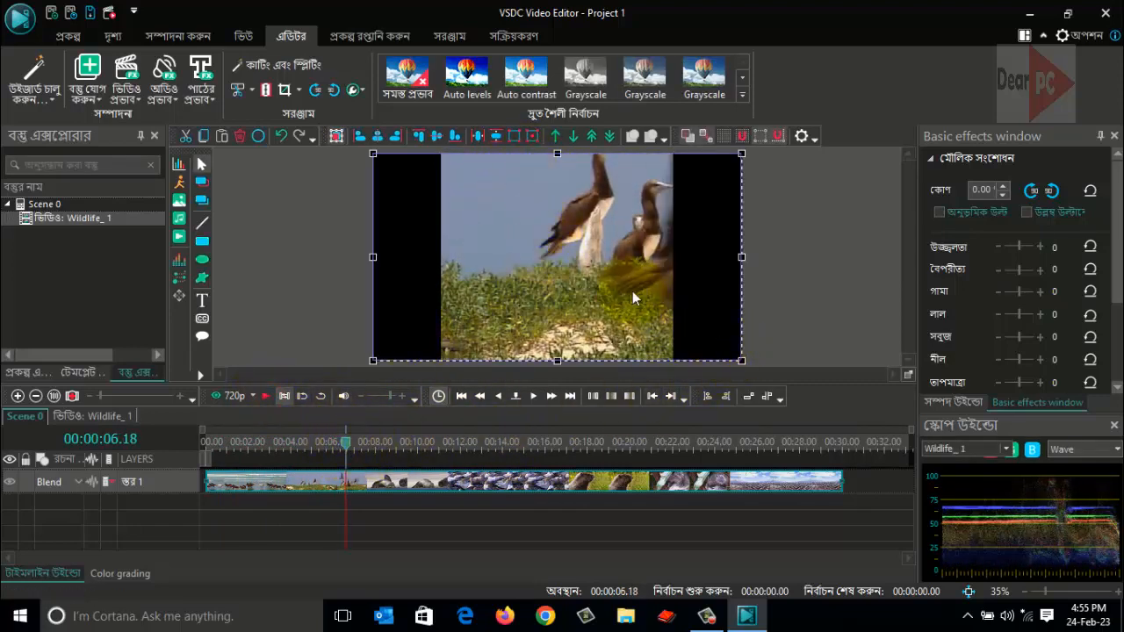
Trim away the part of the Wildlife clip before 00:00:05.00 and undo the trim
{"action": "left_click", "coordinate": [325, 476]}
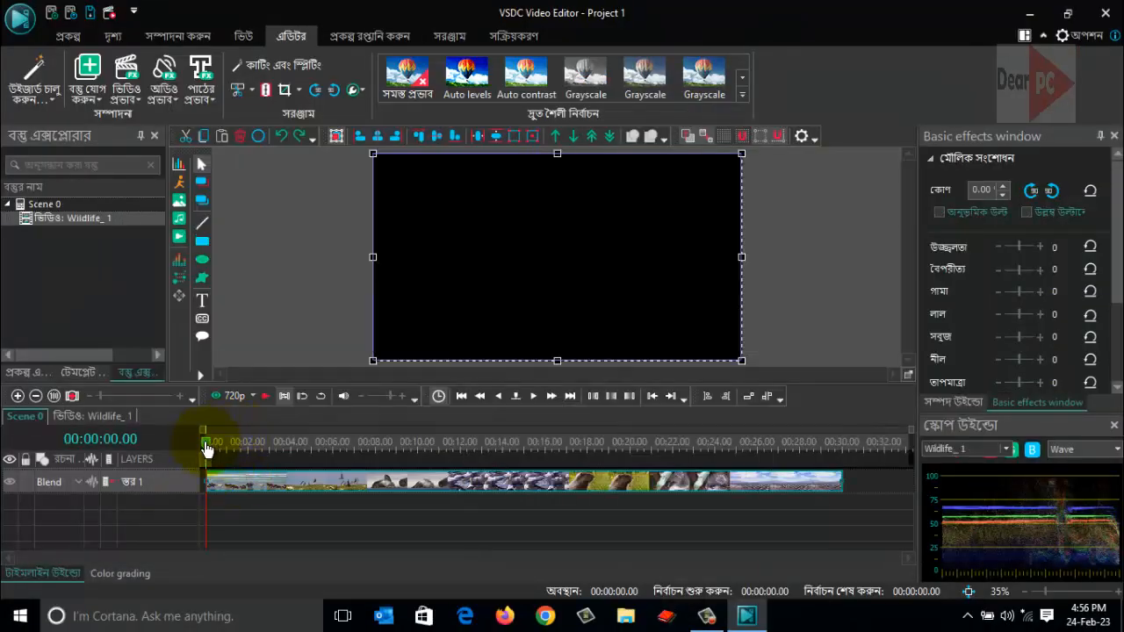
{"action": "left_click_drag", "start_coordinate": [207, 446], "coordinate": [314, 476]}
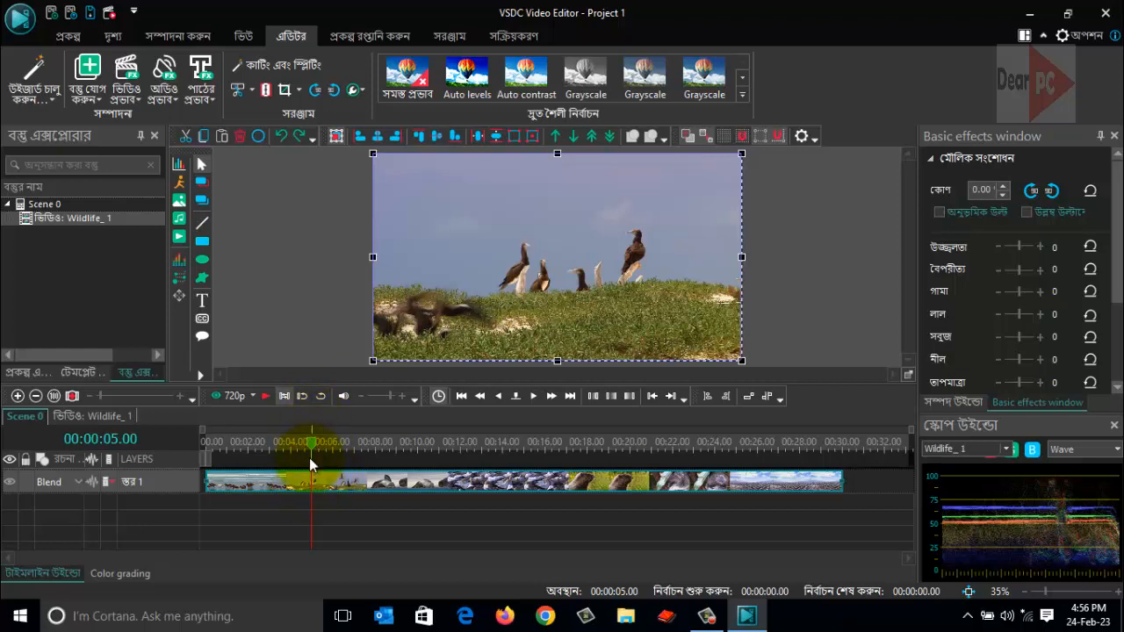
{"action": "left_click", "coordinate": [252, 93]}
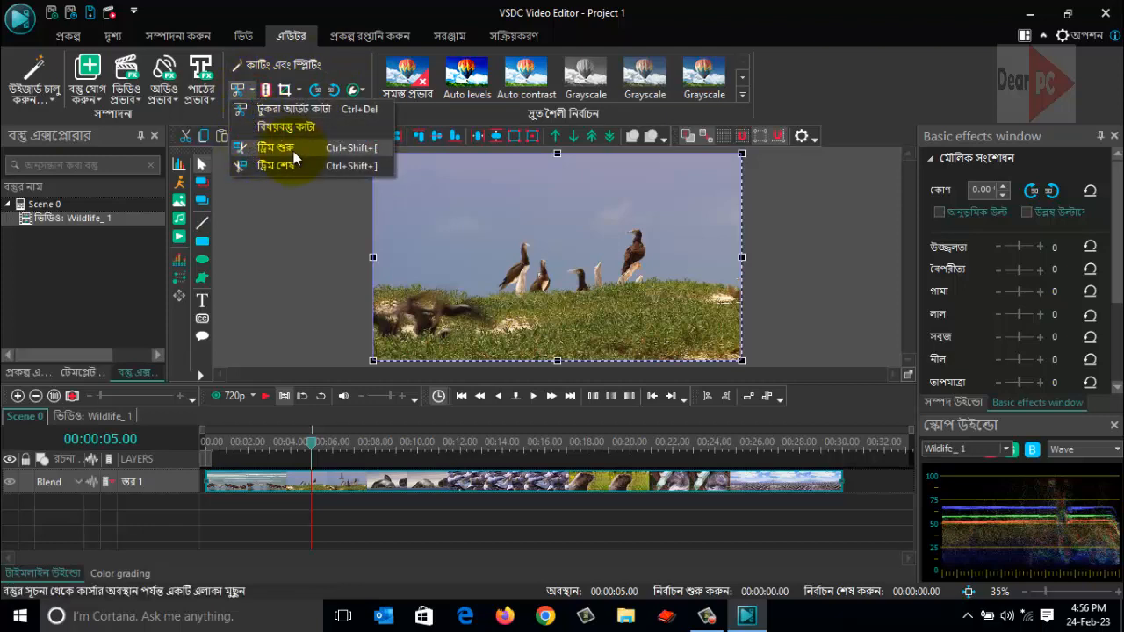
{"action": "left_click", "coordinate": [245, 151]}
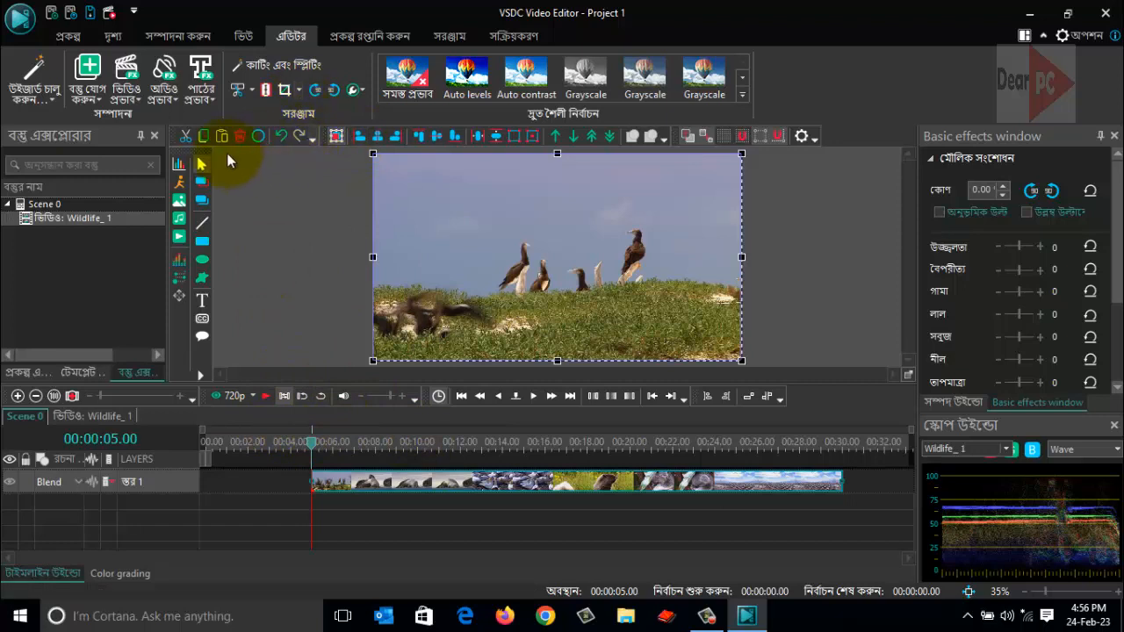
{"action": "left_click", "coordinate": [280, 138]}
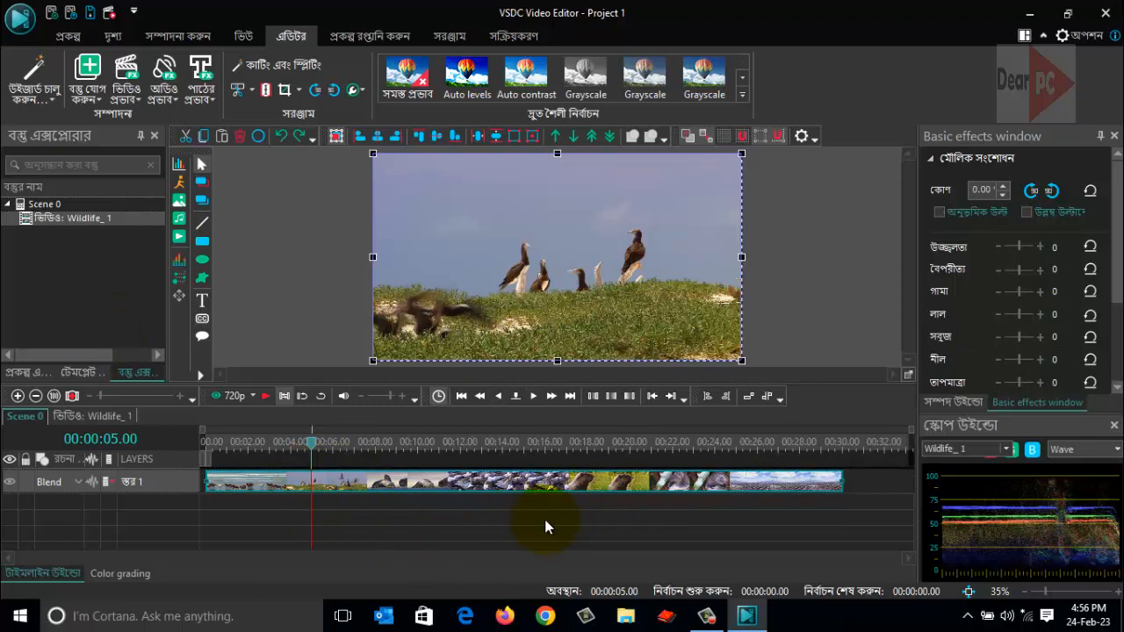
Trim away the part of the clip after 00:00:05.00 two times, undoing the trim each time
{"action": "left_click", "coordinate": [253, 91]}
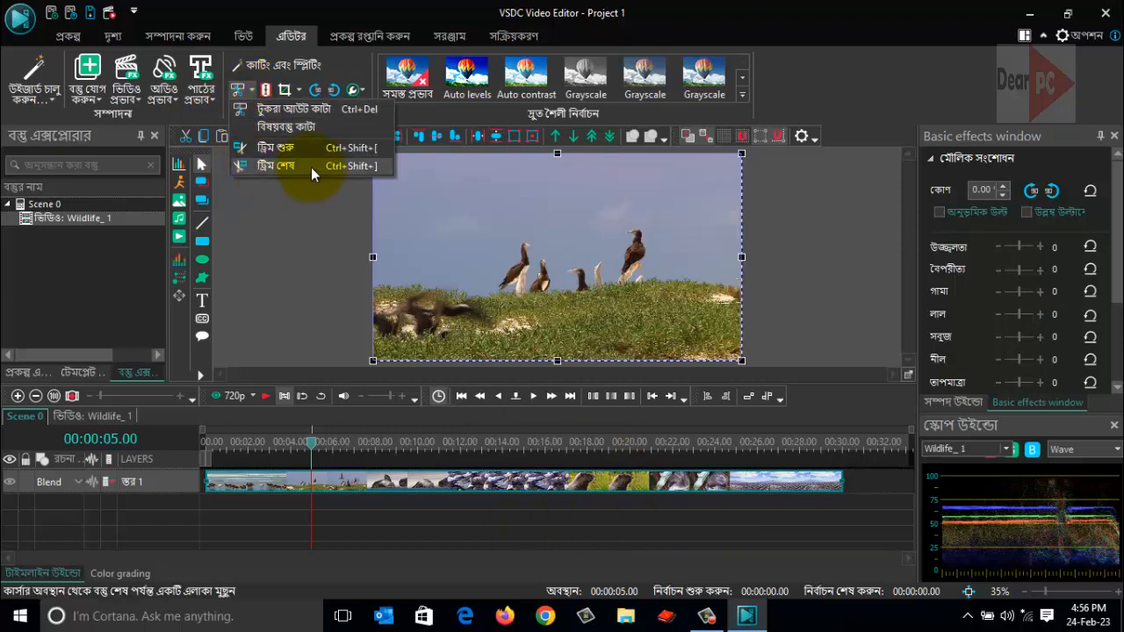
{"action": "left_click", "coordinate": [284, 164]}
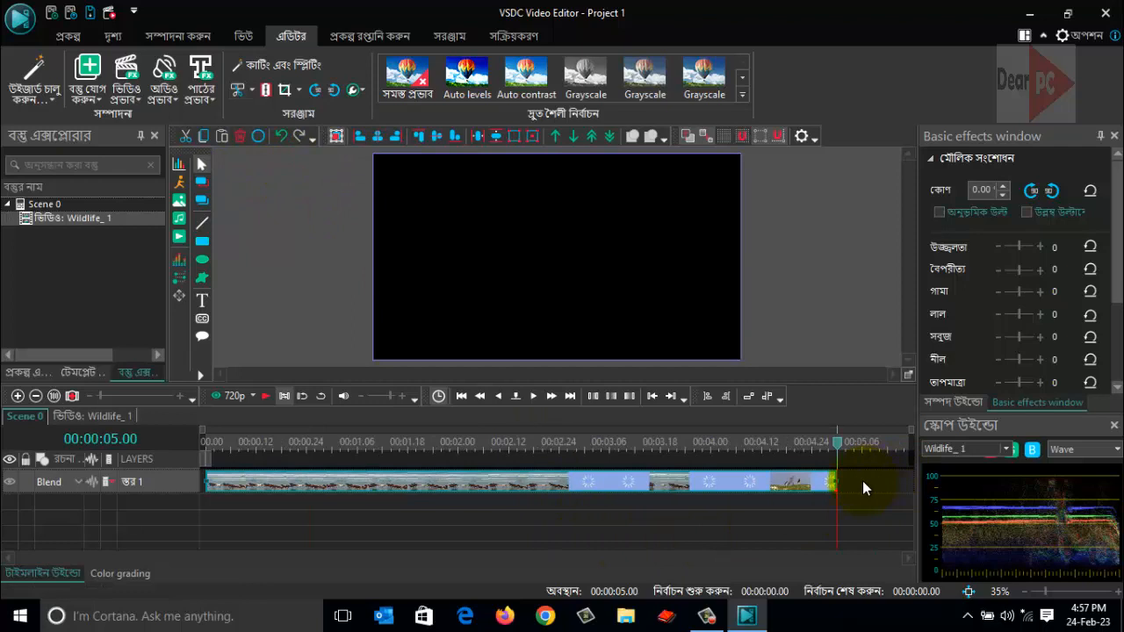
{"action": "left_click", "coordinate": [282, 136]}
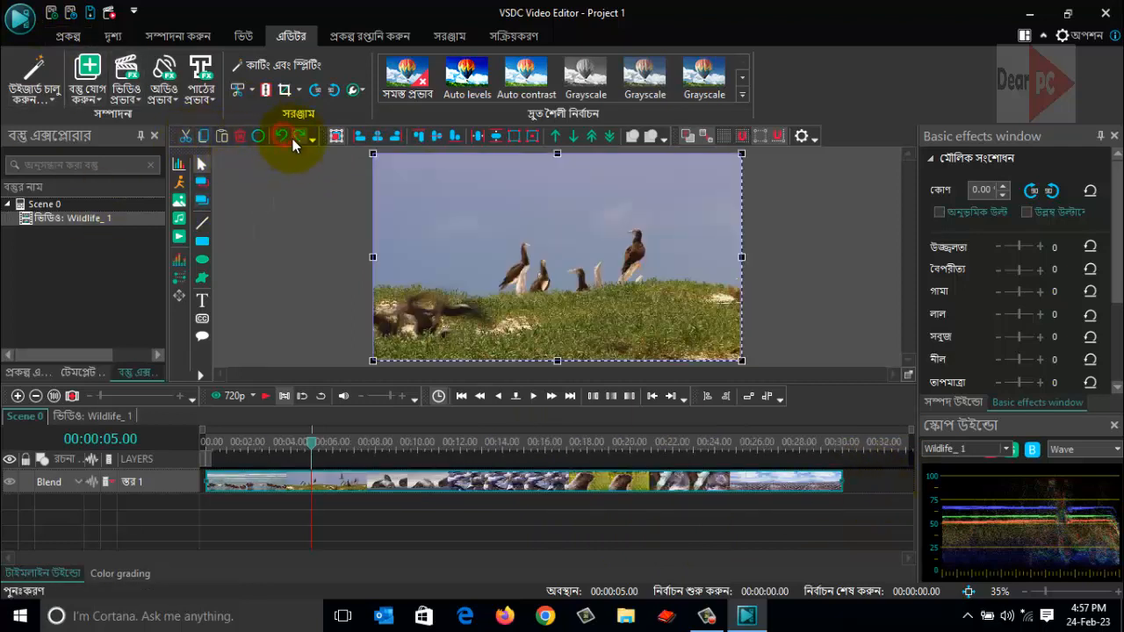
{"action": "left_click", "coordinate": [253, 88]}
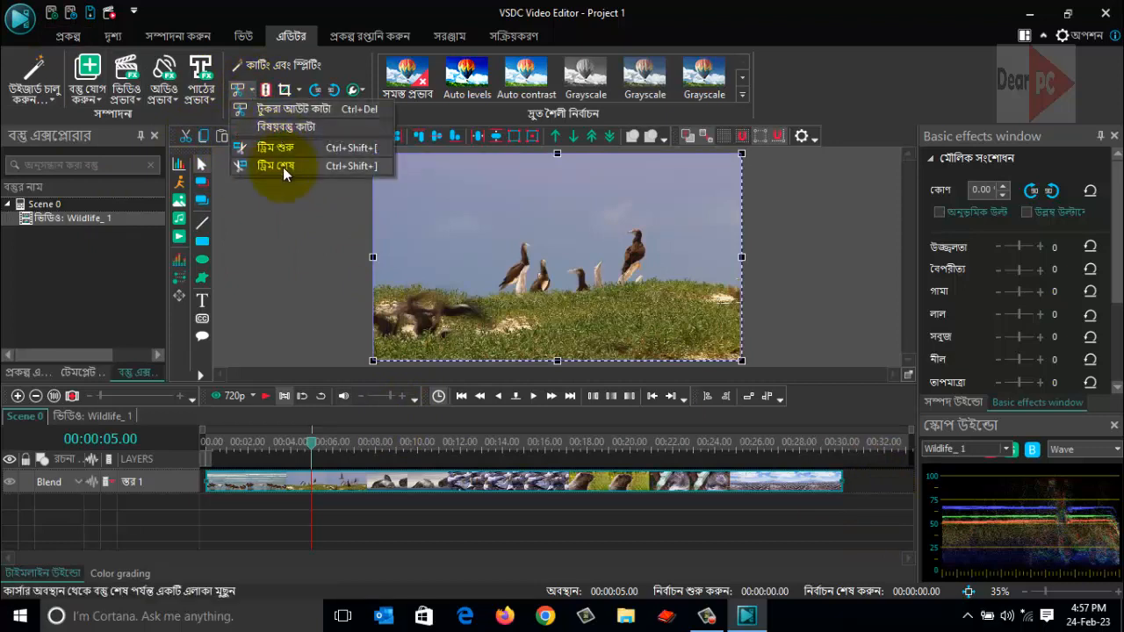
{"action": "left_click", "coordinate": [340, 168]}
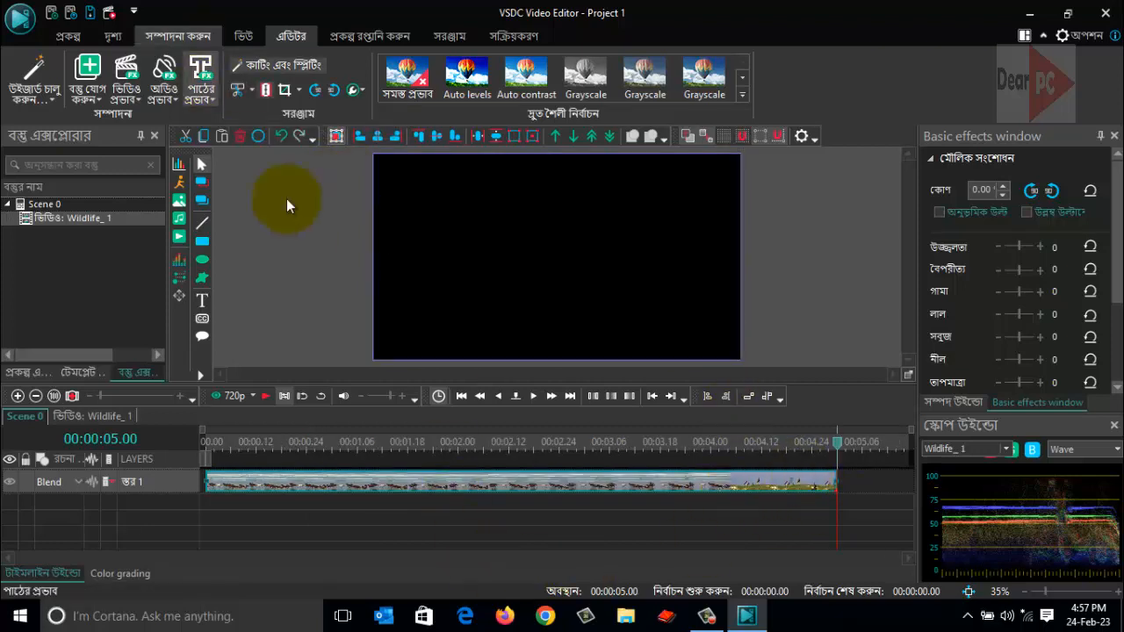
{"action": "left_click", "coordinate": [283, 134]}
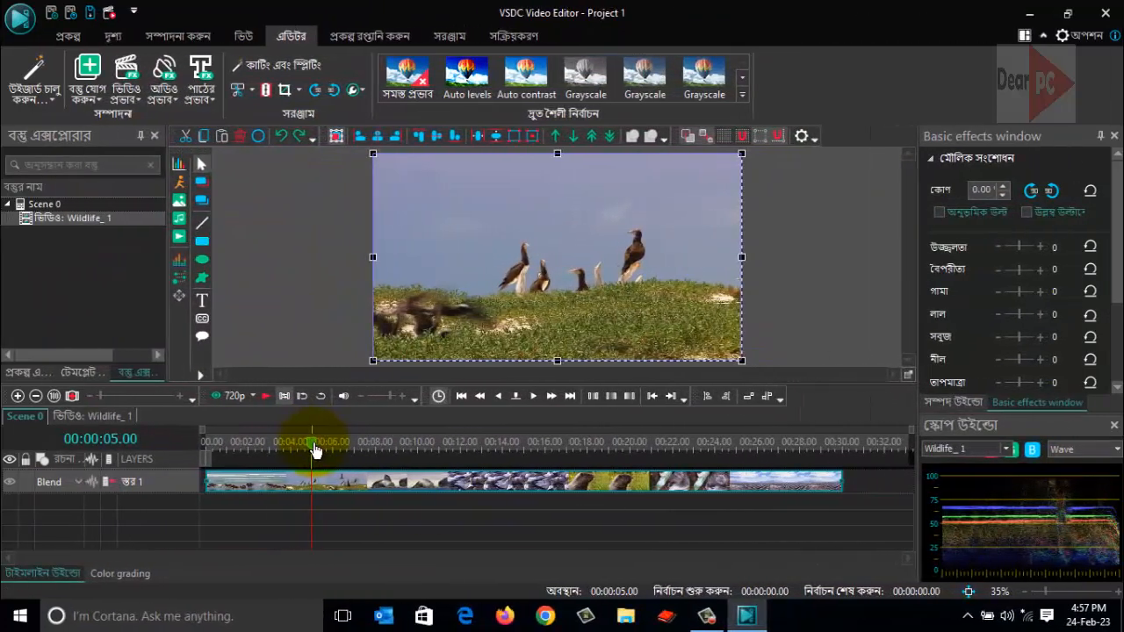
Cut the content between 00:00:07.18 and 00:00:12.00 from the Wildlife clip using the বিষয়বস্তু কাটা command and undo the cut
{"action": "left_click_drag", "start_coordinate": [315, 450], "coordinate": [376, 453]}
{"action": "left_click_drag", "start_coordinate": [209, 457], "coordinate": [465, 457]}
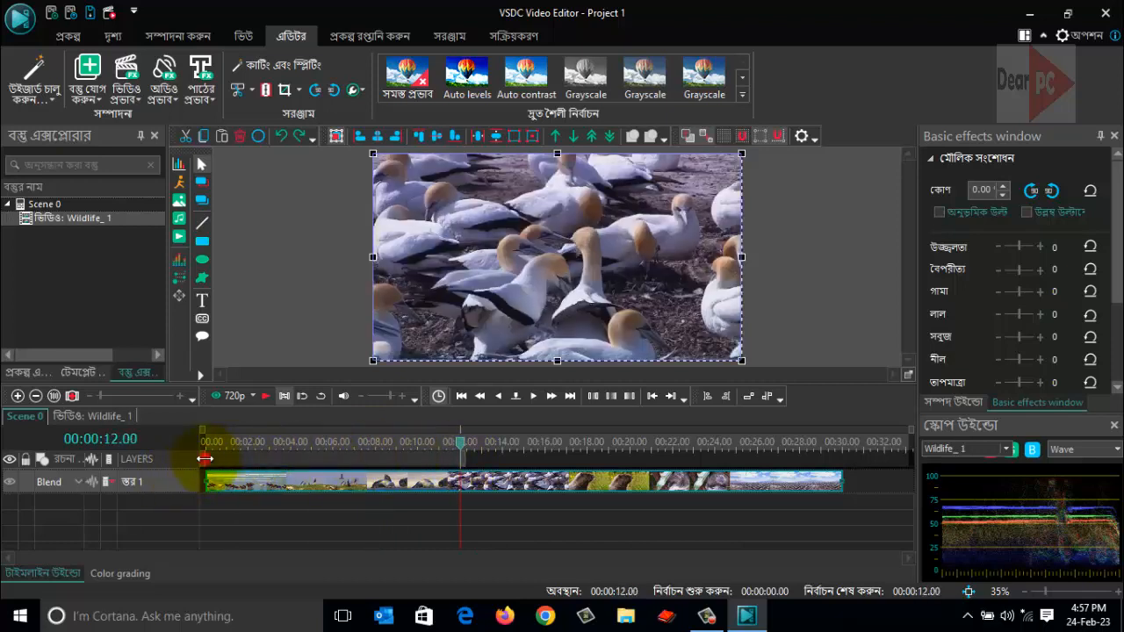
{"action": "left_click_drag", "start_coordinate": [204, 458], "coordinate": [367, 458]}
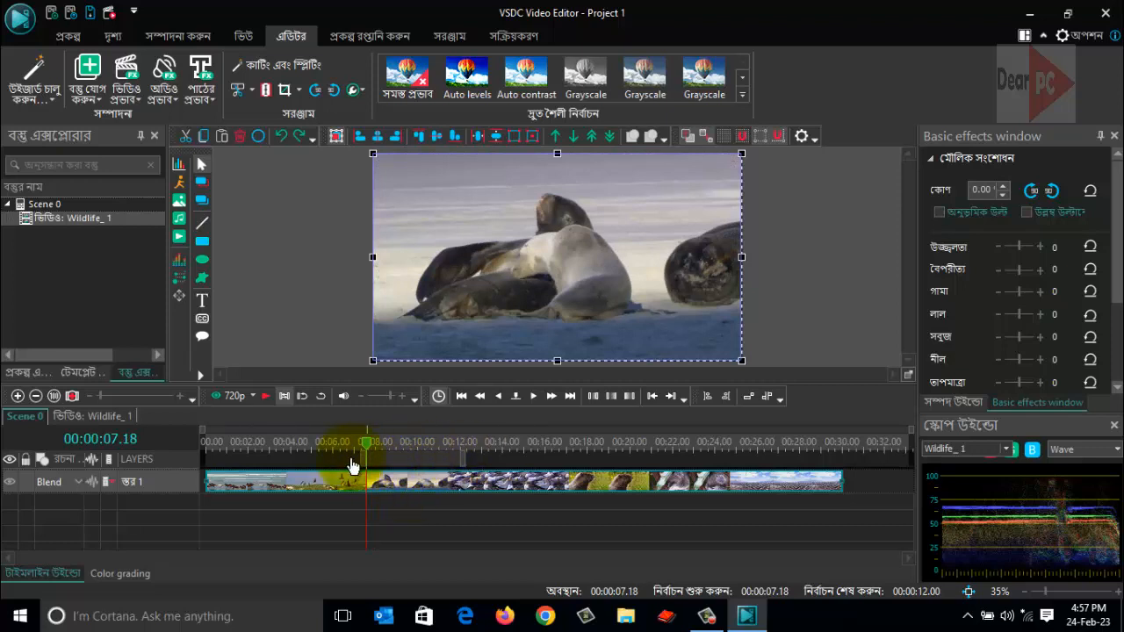
{"action": "left_click_drag", "start_coordinate": [364, 452], "coordinate": [387, 463]}
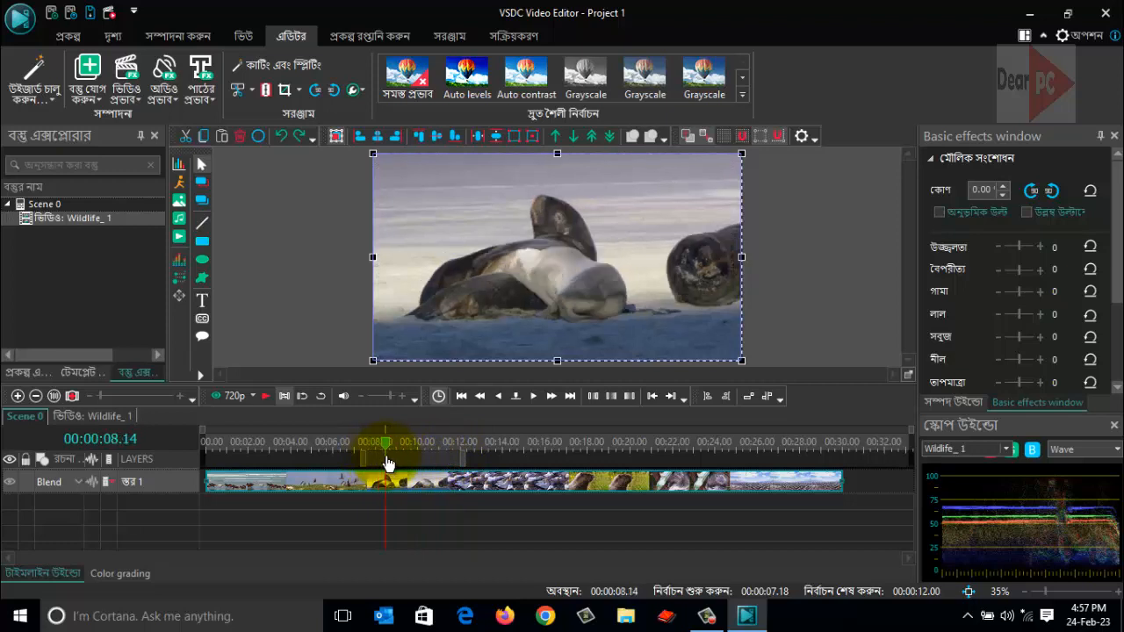
{"action": "left_click", "coordinate": [253, 90]}
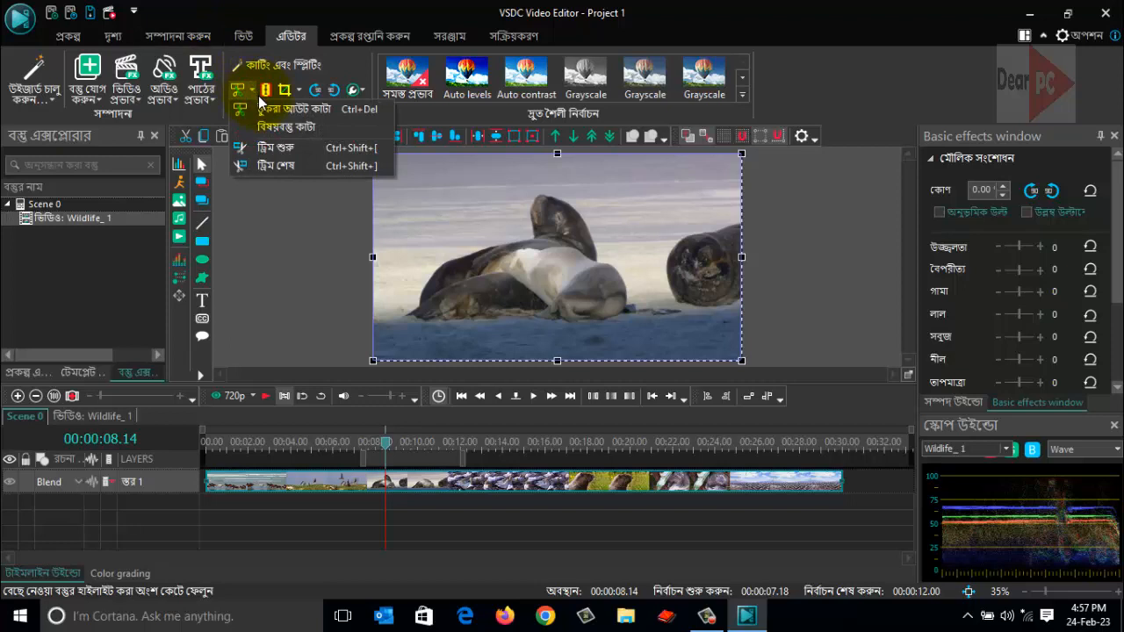
{"action": "left_click", "coordinate": [309, 129]}
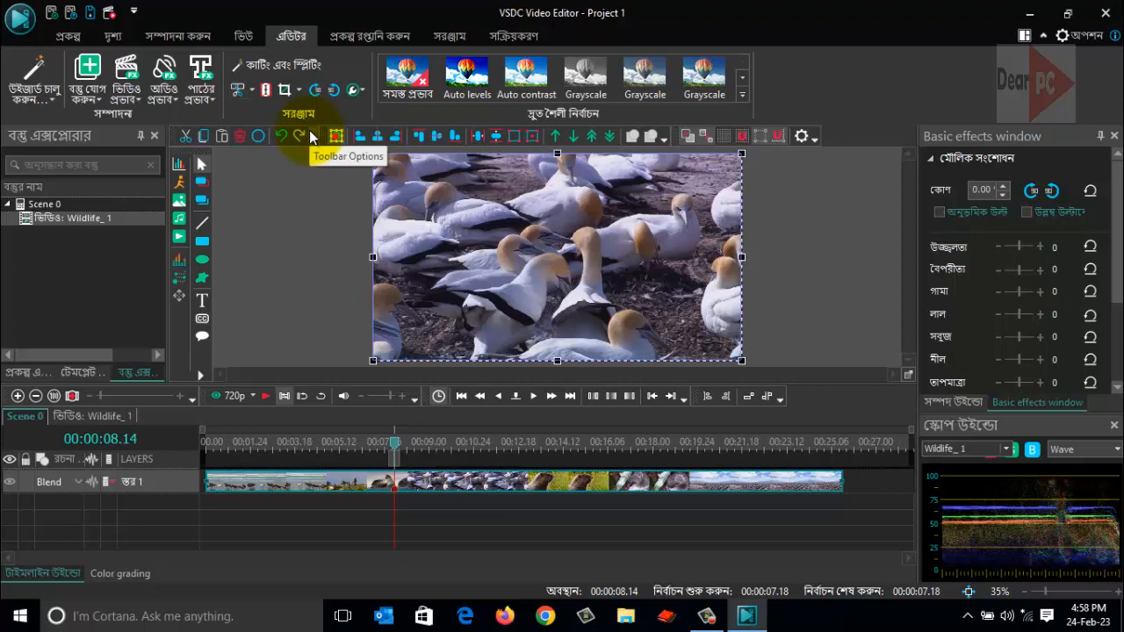
{"action": "left_click", "coordinate": [281, 136]}
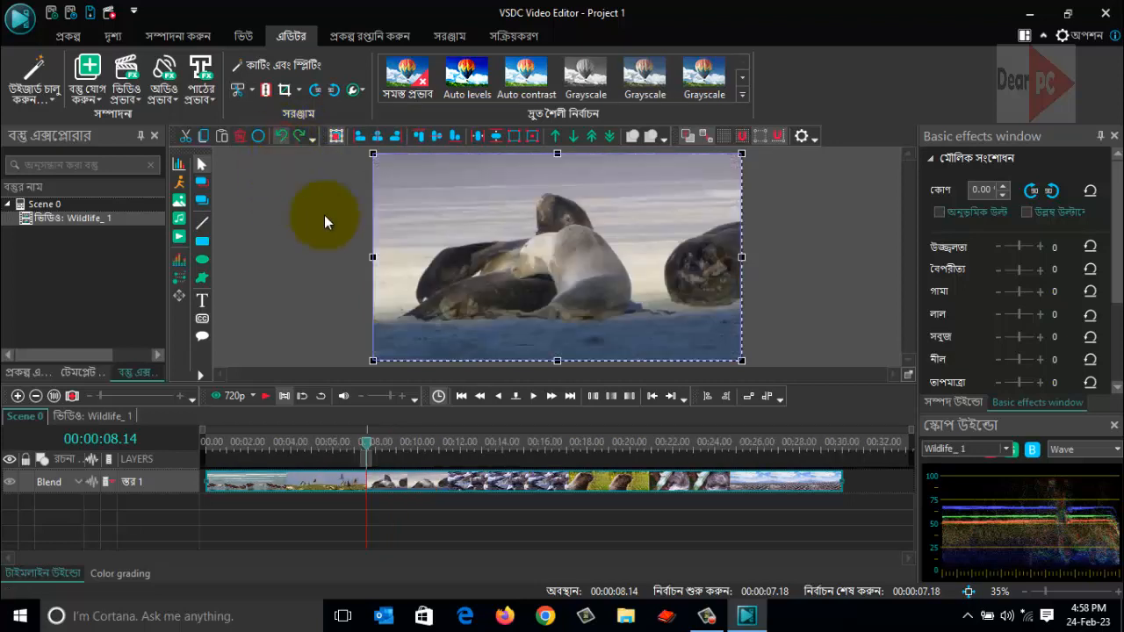
Cut out the Wildlife clip's fragment from 00:00:07.18 to 00:00:11.15, splitting the clip in two, and scrub the playhead past the cut to 00:00:12.15
{"action": "left_click_drag", "start_coordinate": [367, 458], "coordinate": [450, 460]}
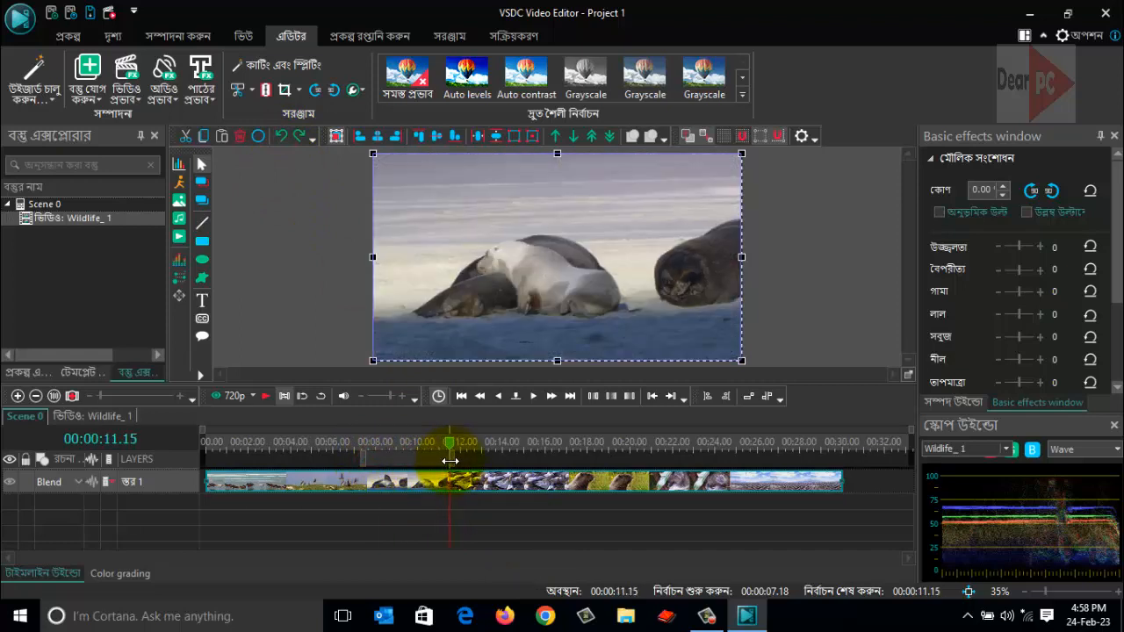
{"action": "left_click", "coordinate": [252, 90]}
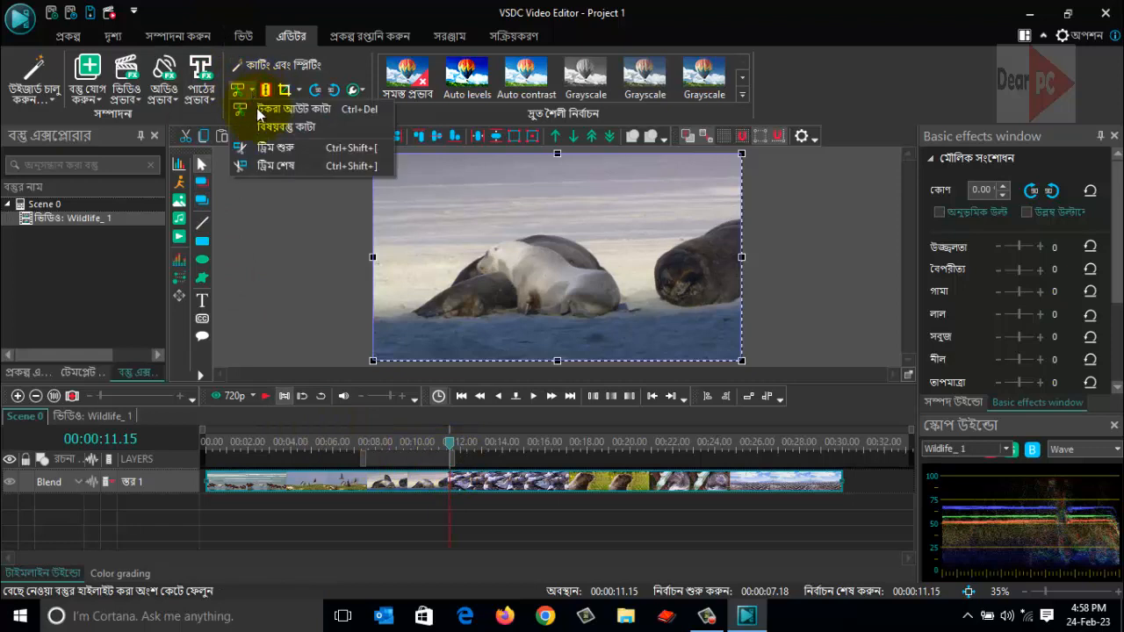
{"action": "left_click", "coordinate": [320, 115]}
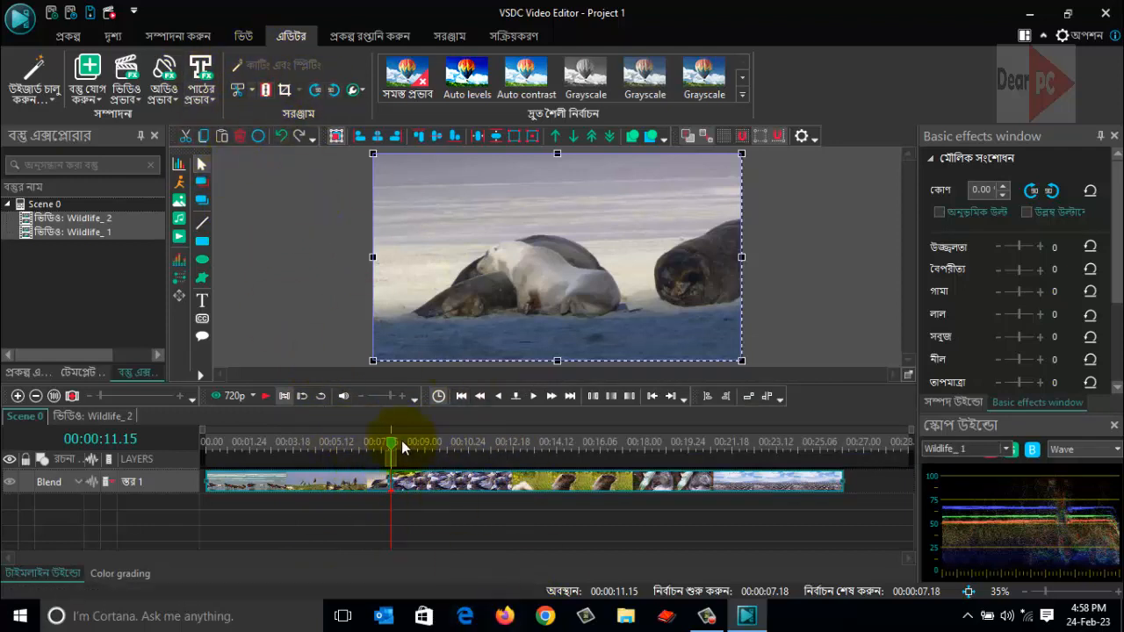
{"action": "left_click_drag", "start_coordinate": [394, 449], "coordinate": [511, 447]}
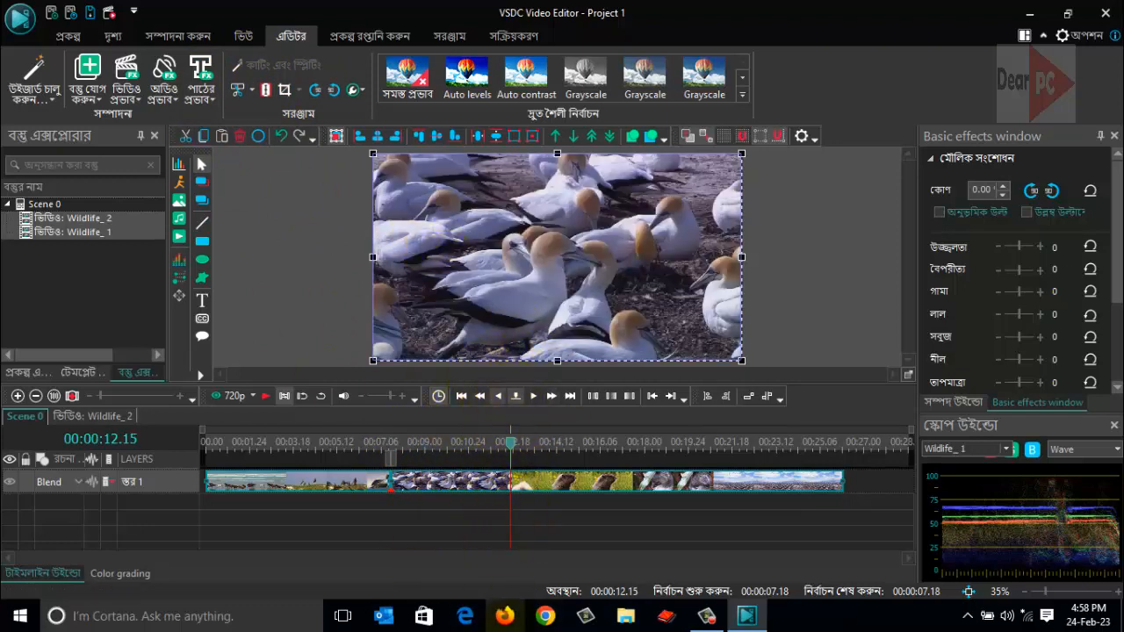
Scrub back to 00:00:03.21 and undo the fragment cut so the Wildlife clip is whole again
{"action": "left_click_drag", "start_coordinate": [511, 448], "coordinate": [297, 449]}
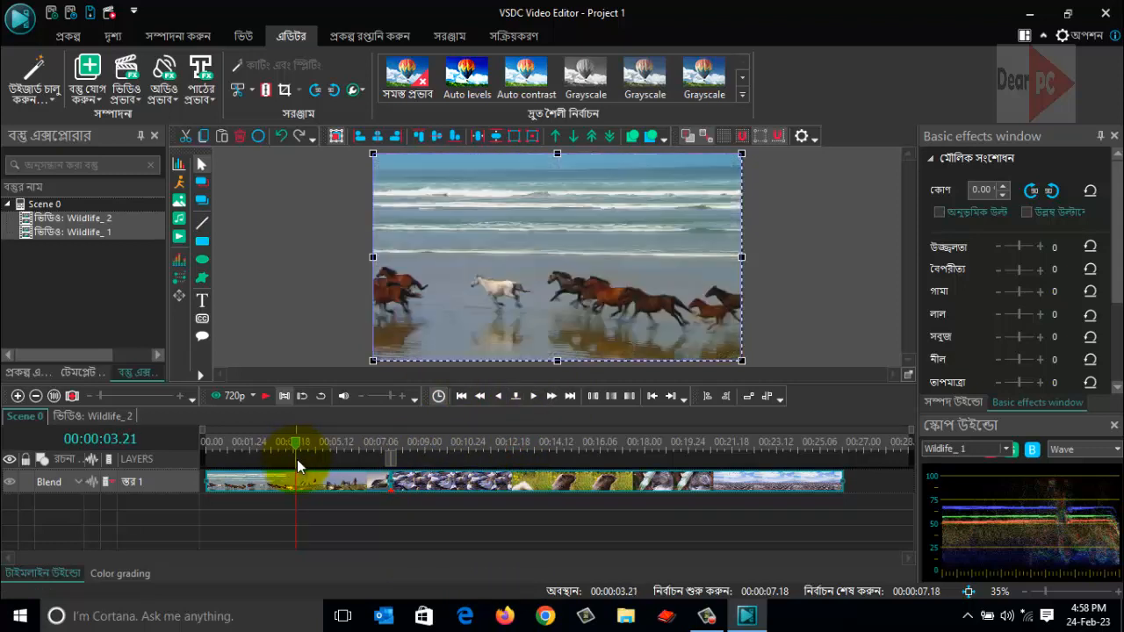
{"action": "left_click", "coordinate": [281, 135]}
{"action": "left_click", "coordinate": [281, 135]}
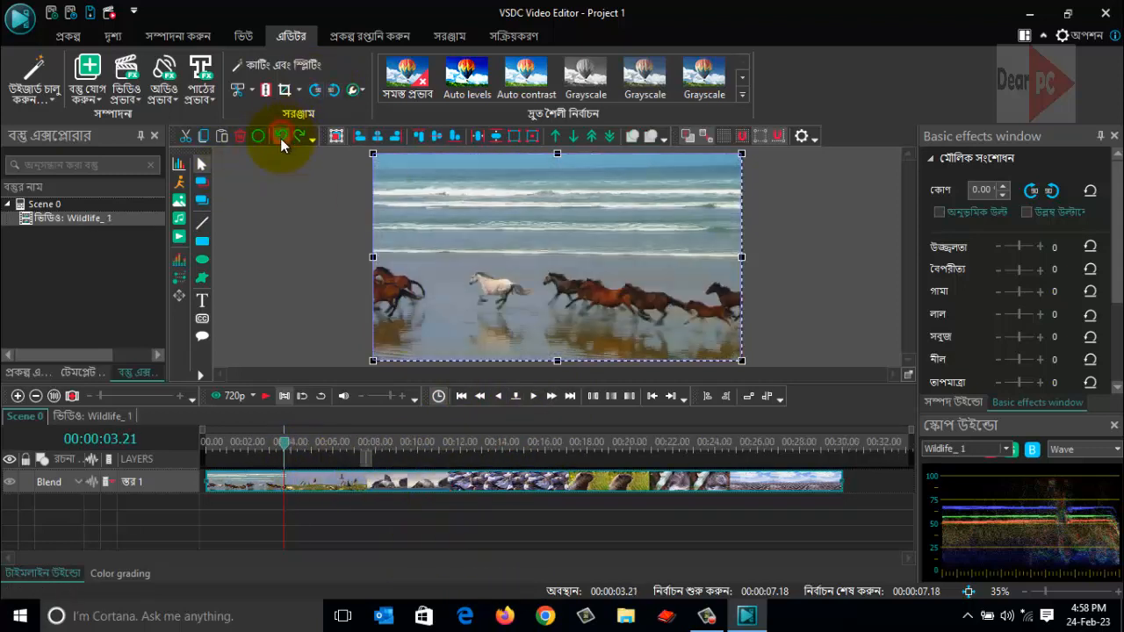
Split the Wildlife clip into two parts at 00:00:09.21
{"action": "left_click_drag", "start_coordinate": [285, 451], "coordinate": [414, 452]}
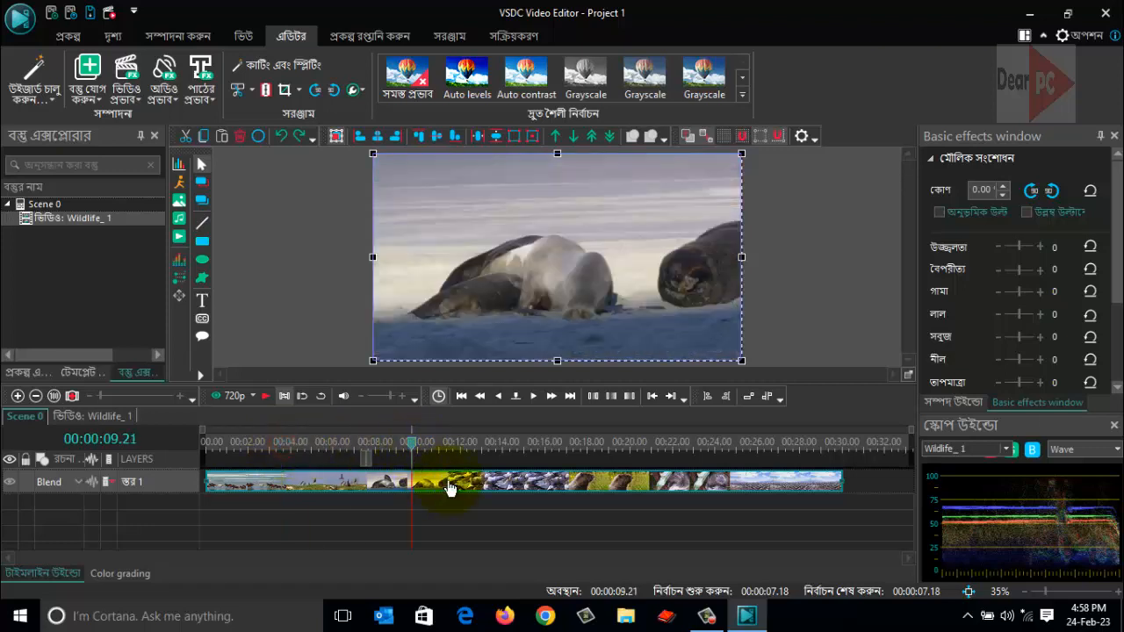
{"action": "mouse_move", "coordinate": [449, 488]}
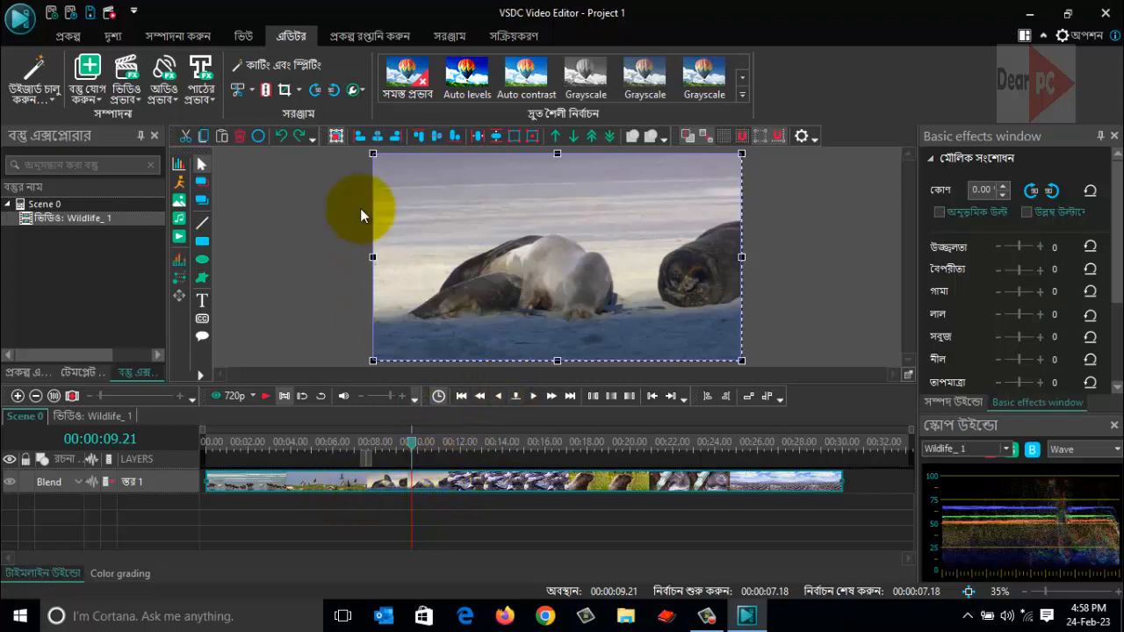
{"action": "left_click", "coordinate": [267, 91]}
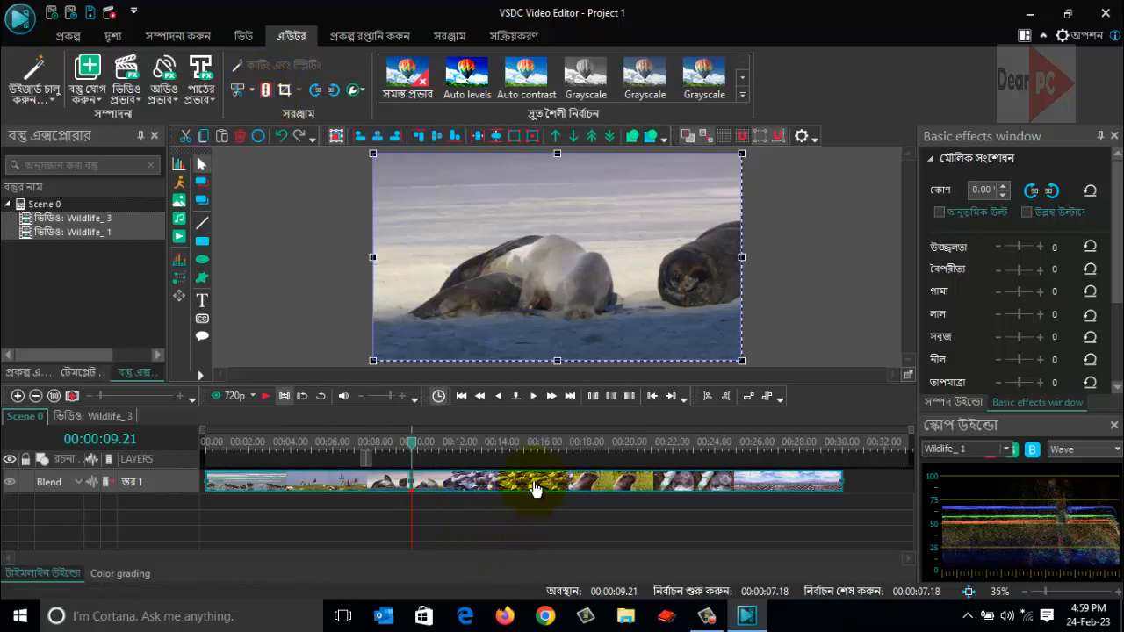
Select the second part of the Wildlife clip and split it again at 00:00:16.25
{"action": "left_click_drag", "start_coordinate": [533, 487], "coordinate": [532, 464]}
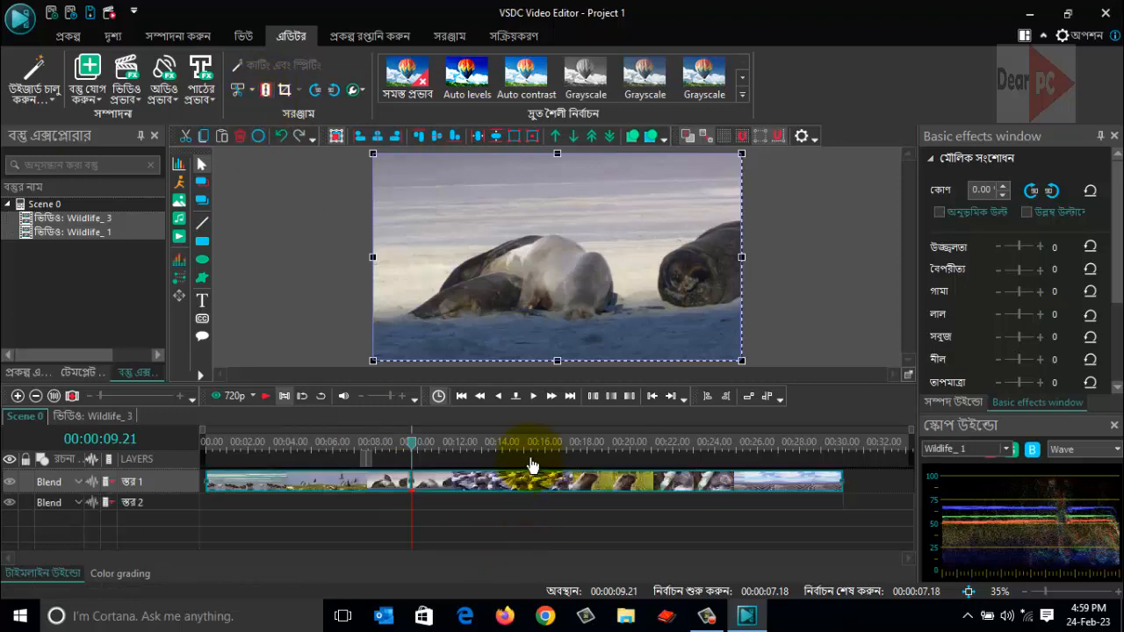
{"action": "left_click", "coordinate": [515, 522]}
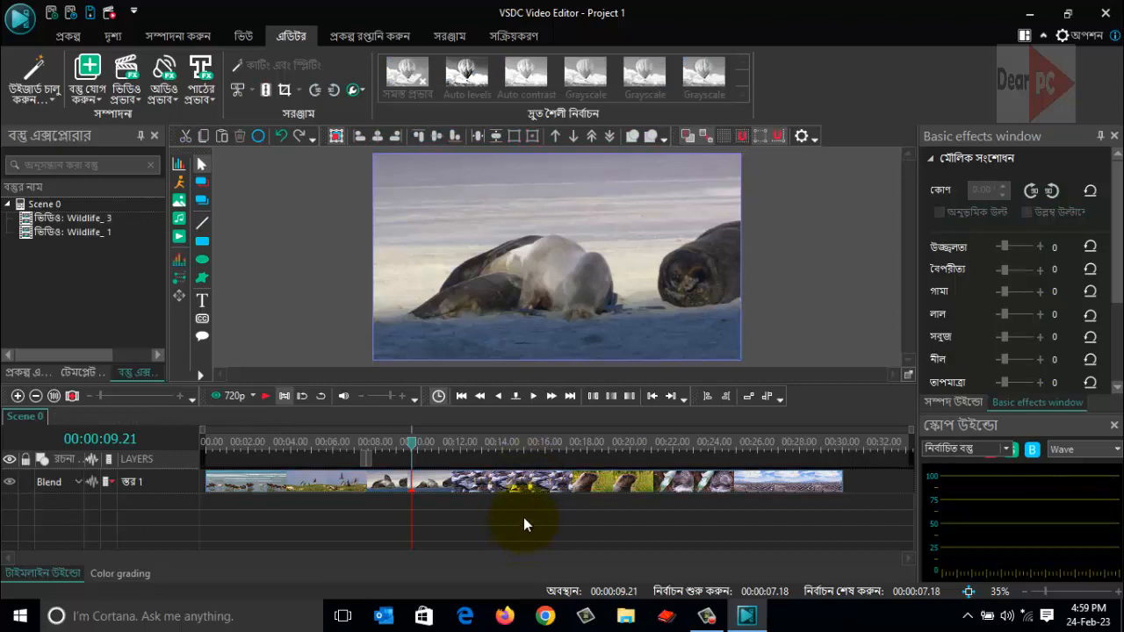
{"action": "left_click", "coordinate": [521, 494]}
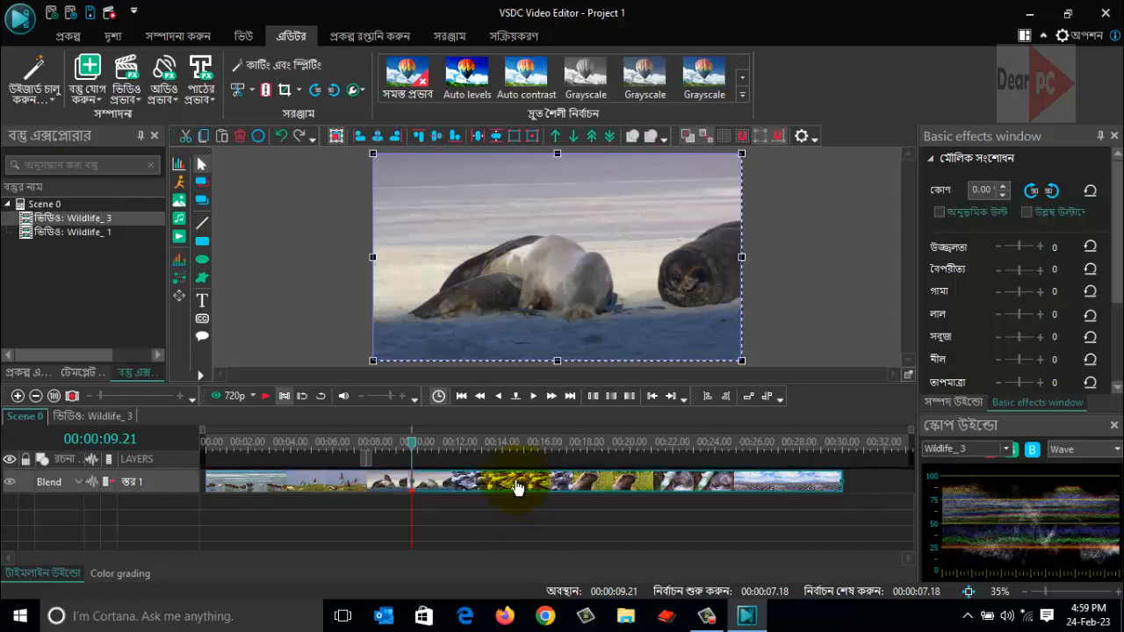
{"action": "left_click_drag", "start_coordinate": [539, 481], "coordinate": [426, 483]}
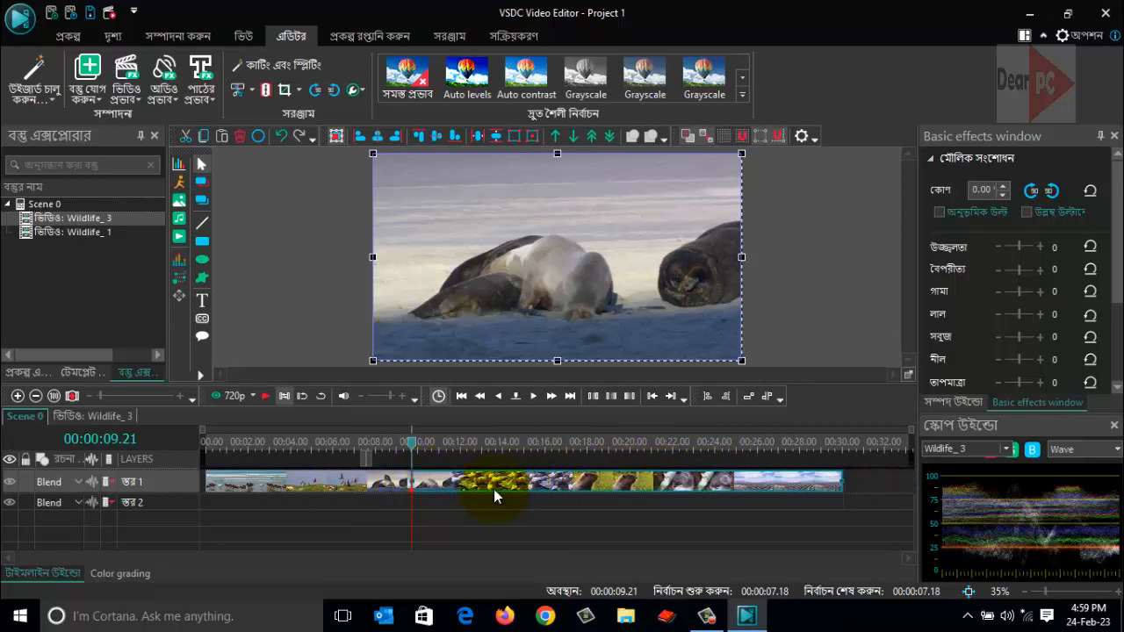
{"action": "left_click_drag", "start_coordinate": [411, 448], "coordinate": [563, 450]}
{"action": "left_click", "coordinate": [267, 92]}
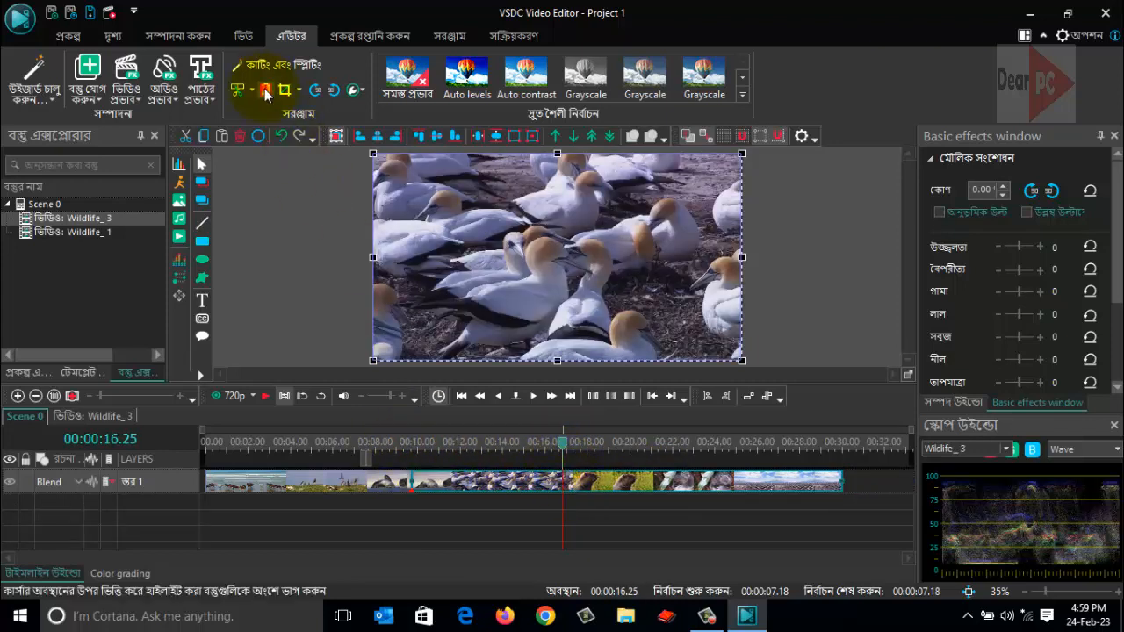
Move the middle fragment to the end of the layer, placing the former last fragment directly after the first one without gaps
{"action": "left_click", "coordinate": [604, 519]}
{"action": "left_click_drag", "start_coordinate": [610, 488], "coordinate": [613, 490]}
{"action": "left_click", "coordinate": [488, 488]}
{"action": "left_click_drag", "start_coordinate": [491, 498], "coordinate": [832, 506]}
{"action": "left_click_drag", "start_coordinate": [678, 497], "coordinate": [560, 483]}
{"action": "left_click_drag", "start_coordinate": [743, 508], "coordinate": [619, 483]}
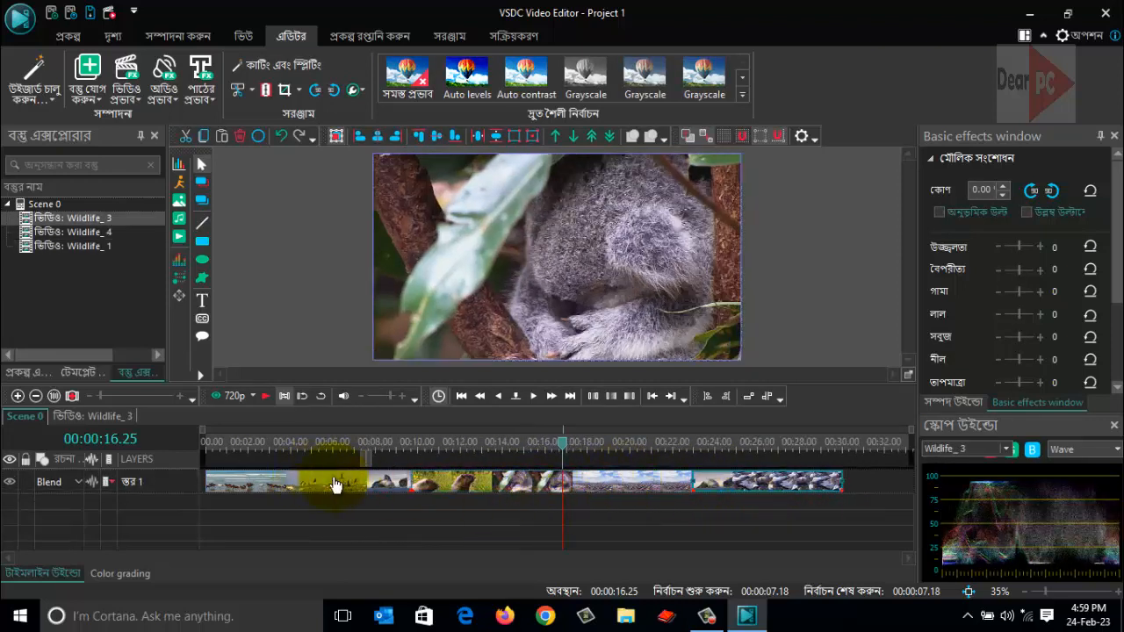
{"action": "left_click_drag", "start_coordinate": [489, 497], "coordinate": [466, 481]}
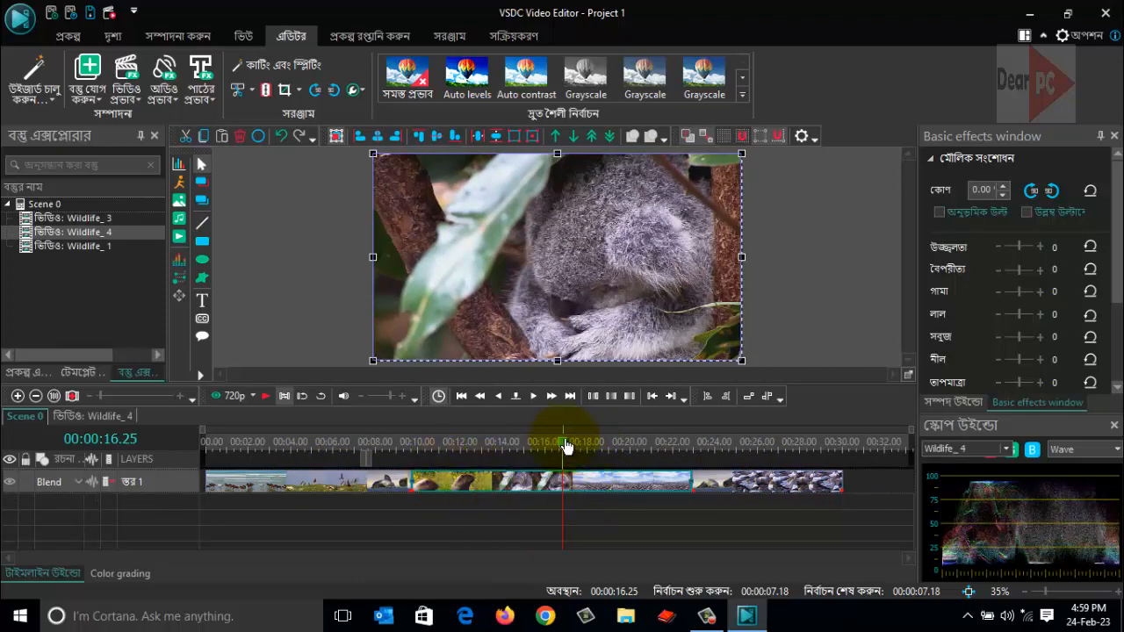
Review the rearranged fragments from the start of the timeline, leaving the playhead at 00:00:25.27 in the last fragment
{"action": "left_click_drag", "start_coordinate": [565, 447], "coordinate": [840, 474]}
{"action": "left_click", "coordinate": [289, 533]}
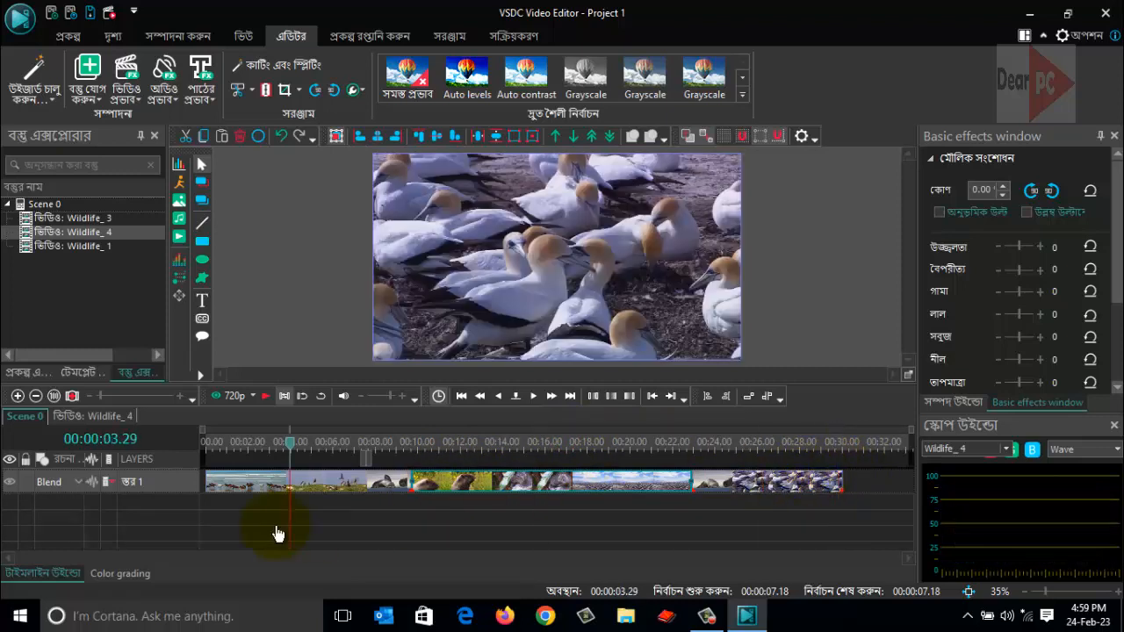
{"action": "left_click_drag", "start_coordinate": [182, 531], "coordinate": [200, 478]}
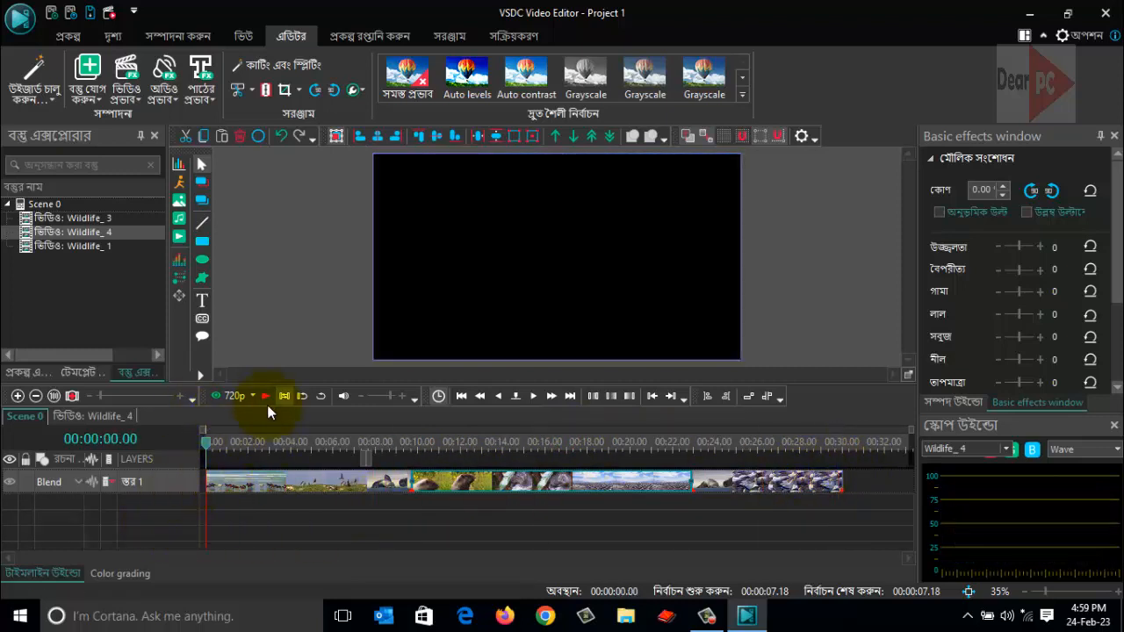
{"action": "left_click", "coordinate": [266, 398]}
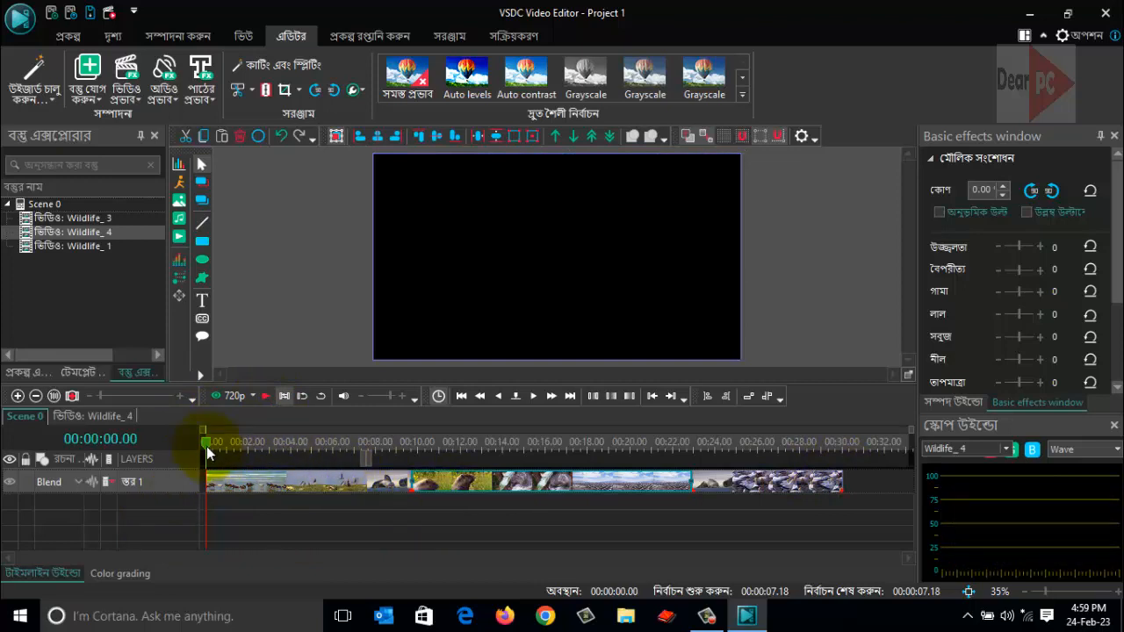
{"action": "left_click_drag", "start_coordinate": [215, 449], "coordinate": [757, 458]}
{"action": "left_click", "coordinate": [787, 514]}
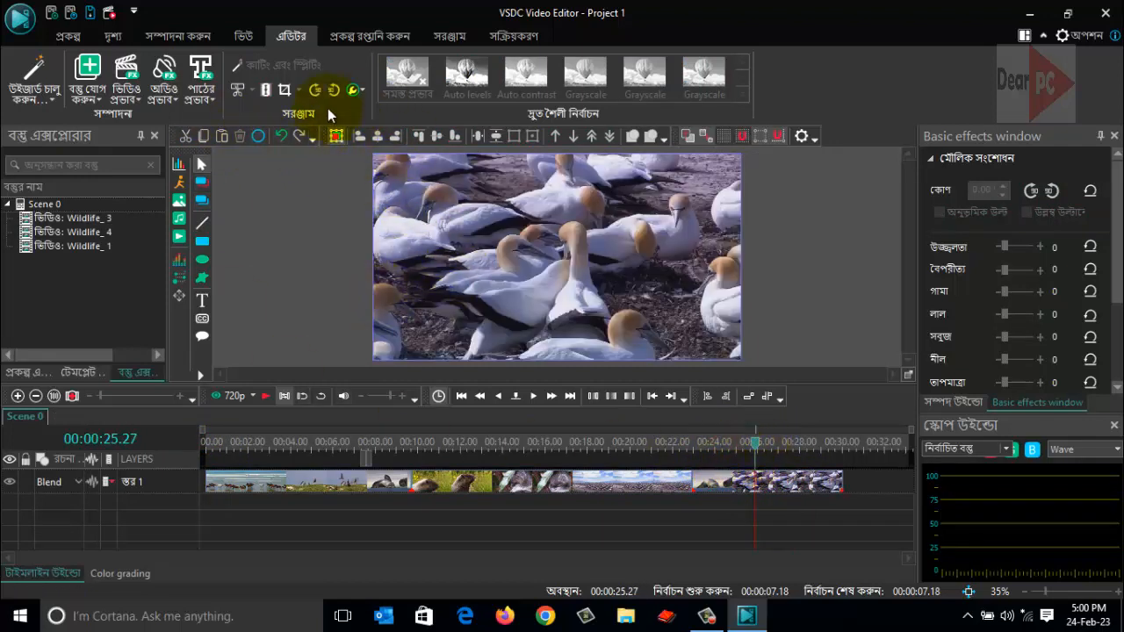
Crop the last fragment to an area of about 418x275 pixels around the white bird at the upper right of the frame
{"action": "left_click", "coordinate": [779, 490]}
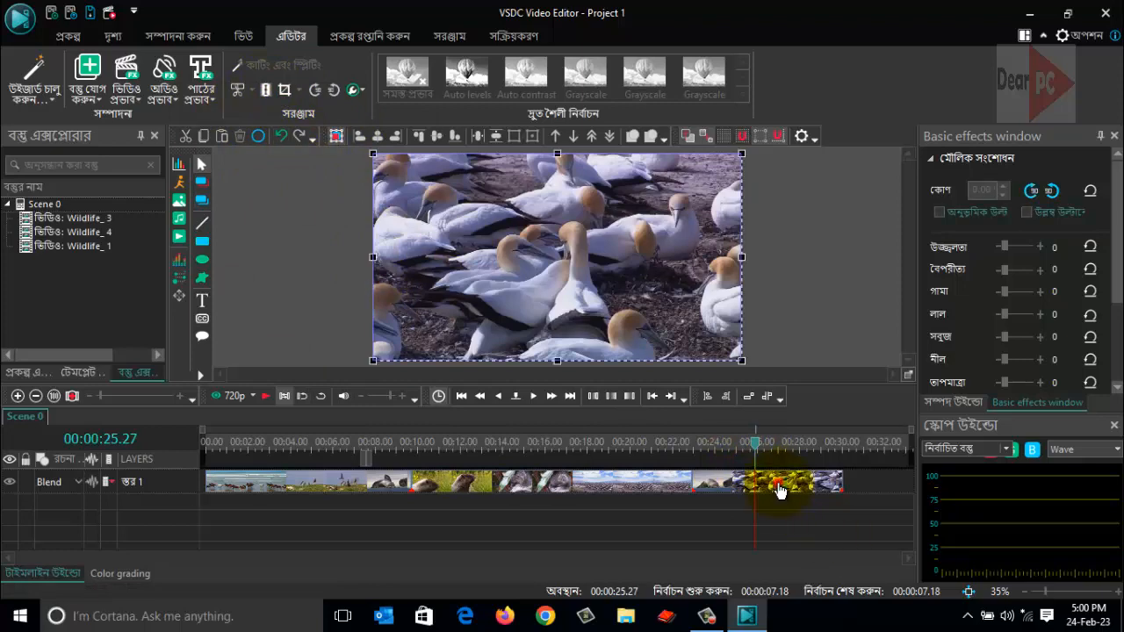
{"action": "left_click", "coordinate": [284, 90]}
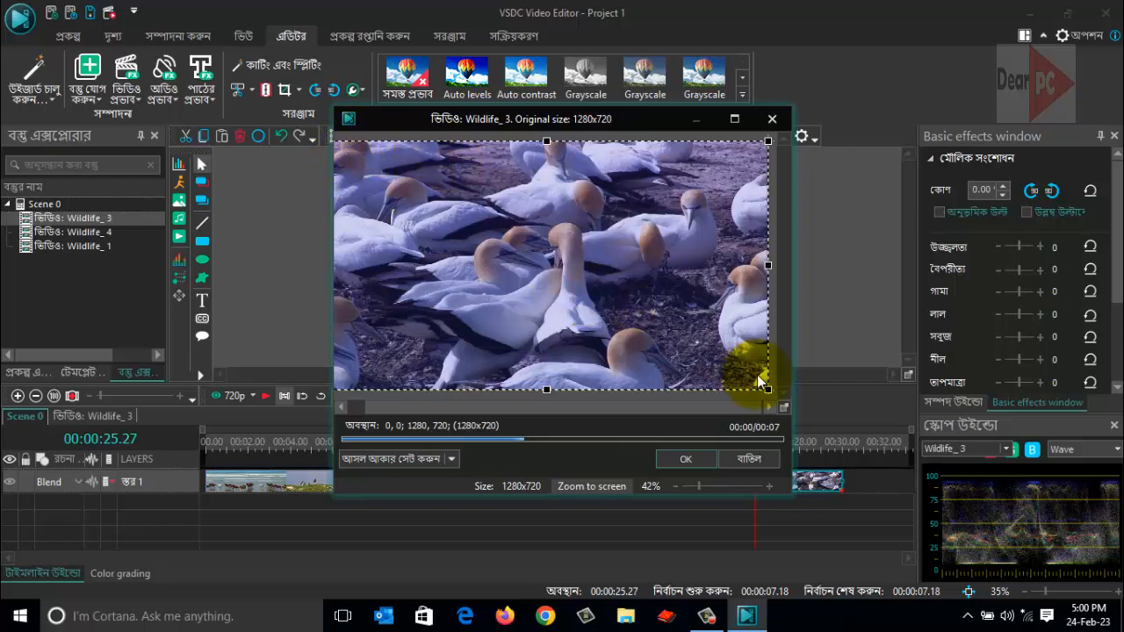
{"action": "left_click_drag", "start_coordinate": [768, 389], "coordinate": [700, 240]}
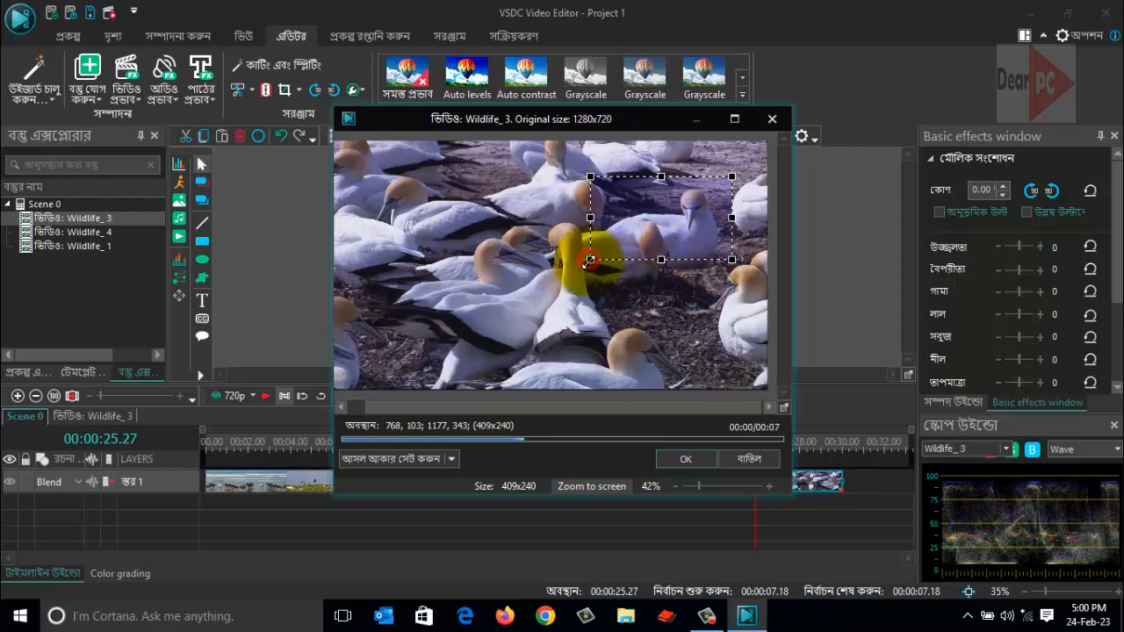
{"action": "left_click_drag", "start_coordinate": [589, 261], "coordinate": [587, 270]}
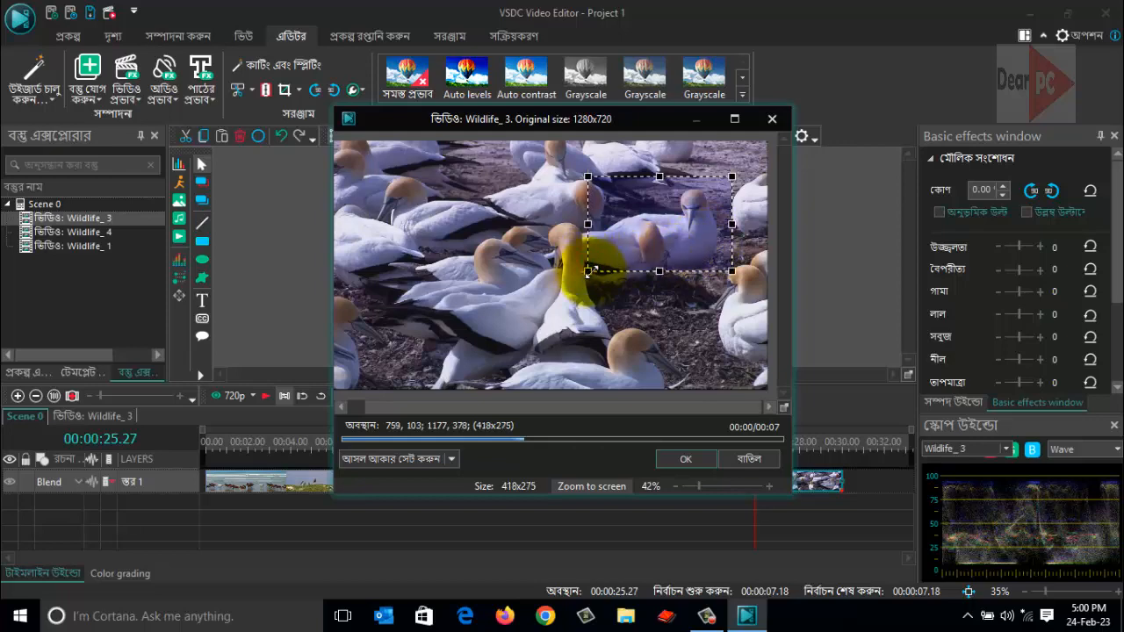
{"action": "left_click", "coordinate": [693, 458]}
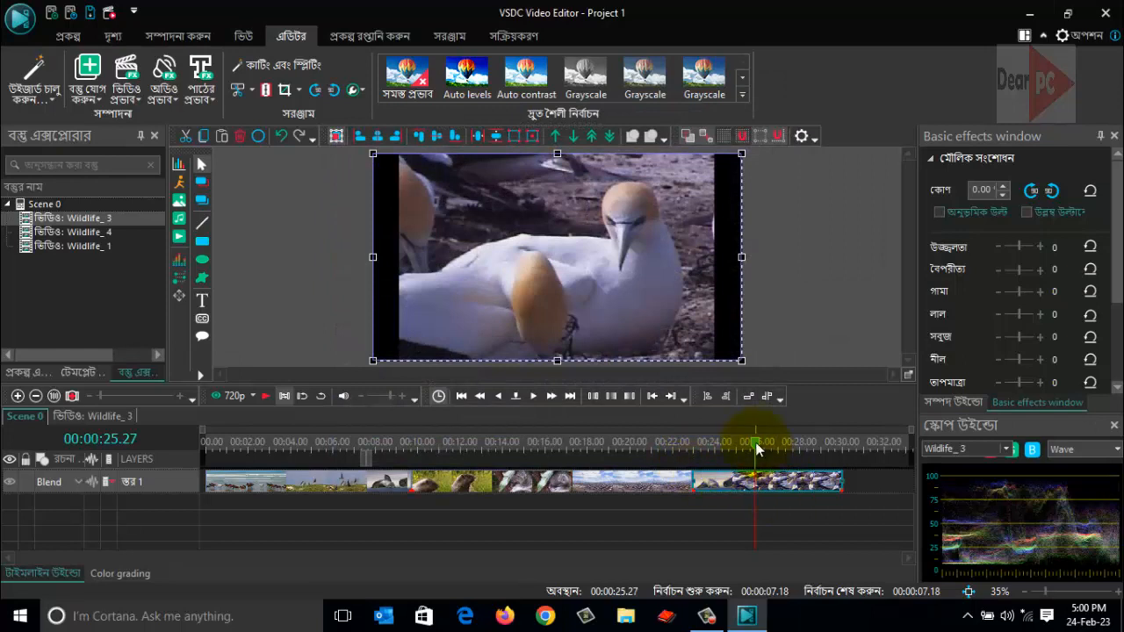
Preview the transition into the cropped fragment from 00:00:22.10 and stop playback at 00:00:26.22
{"action": "left_click_drag", "start_coordinate": [755, 442], "coordinate": [663, 436]}
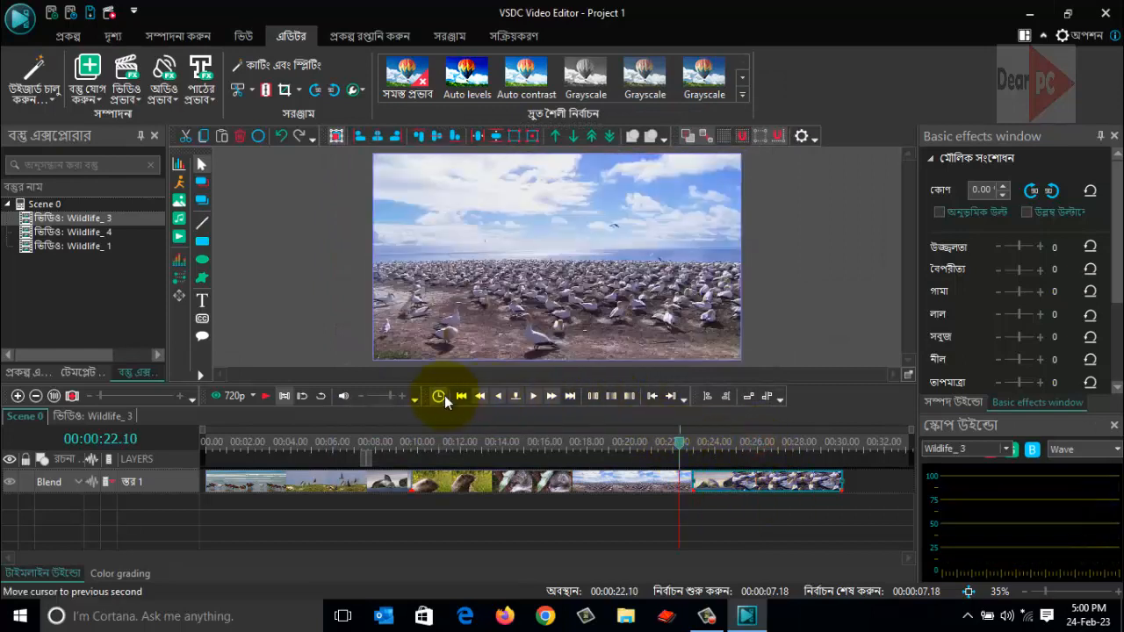
{"action": "left_click", "coordinate": [266, 397]}
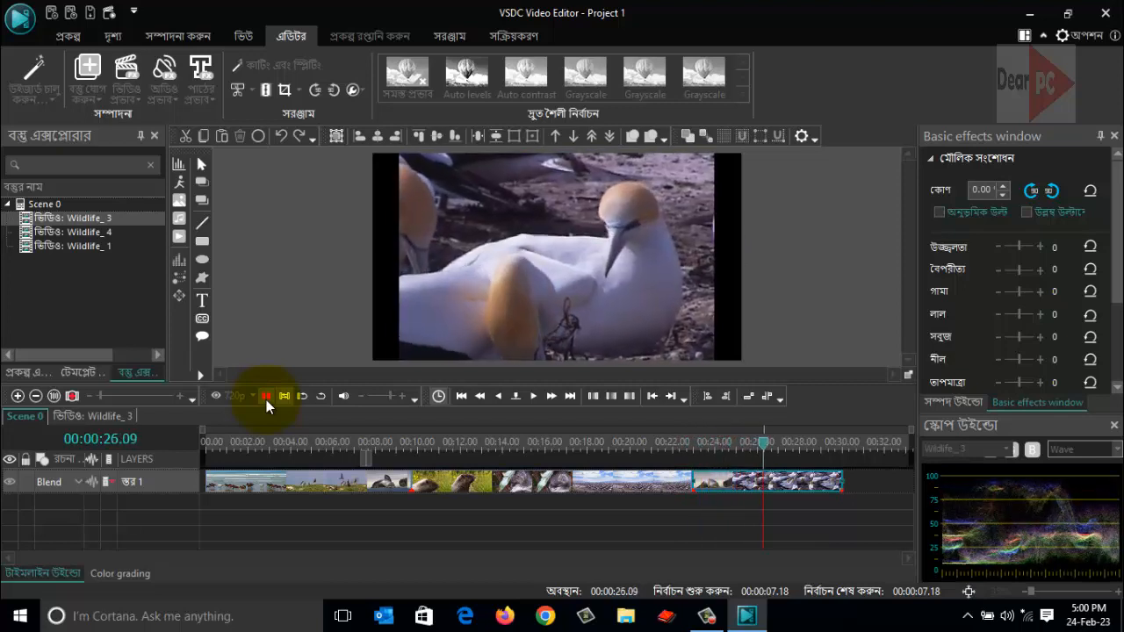
{"action": "left_click", "coordinate": [266, 397]}
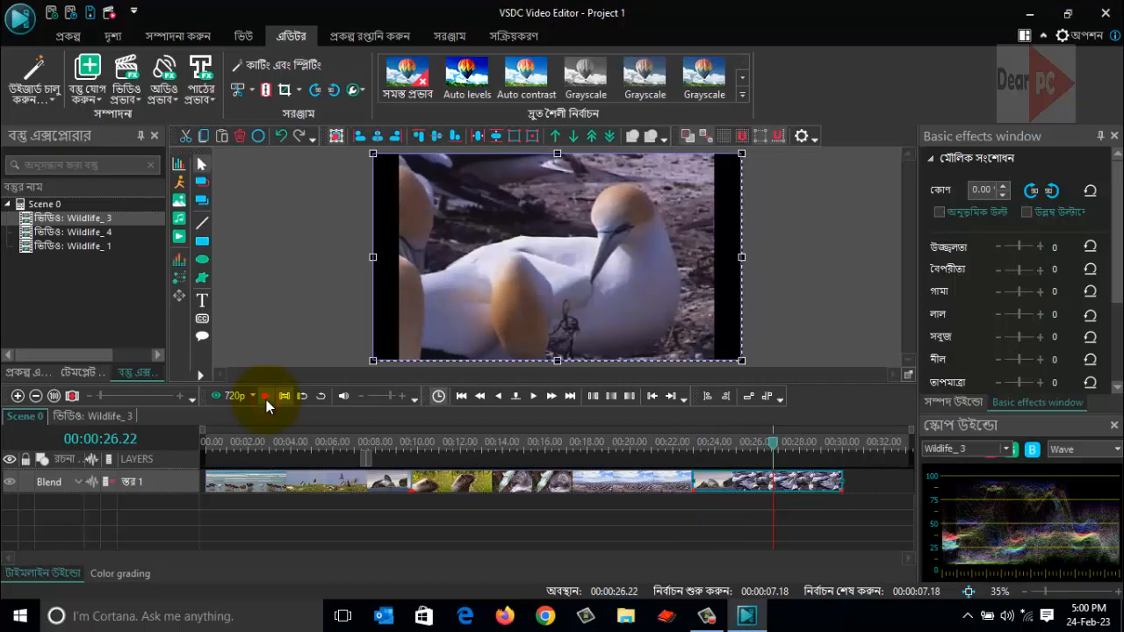